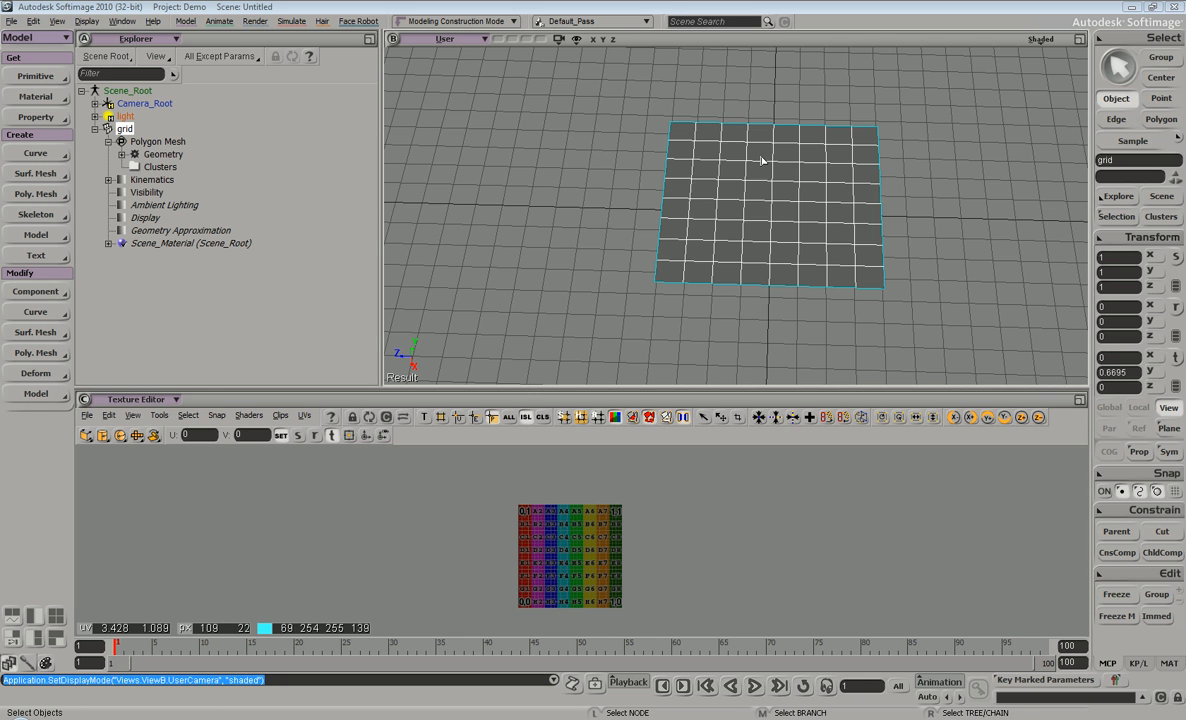
Apply a Planar XY texture projection to the grid.
left_click(45, 117)
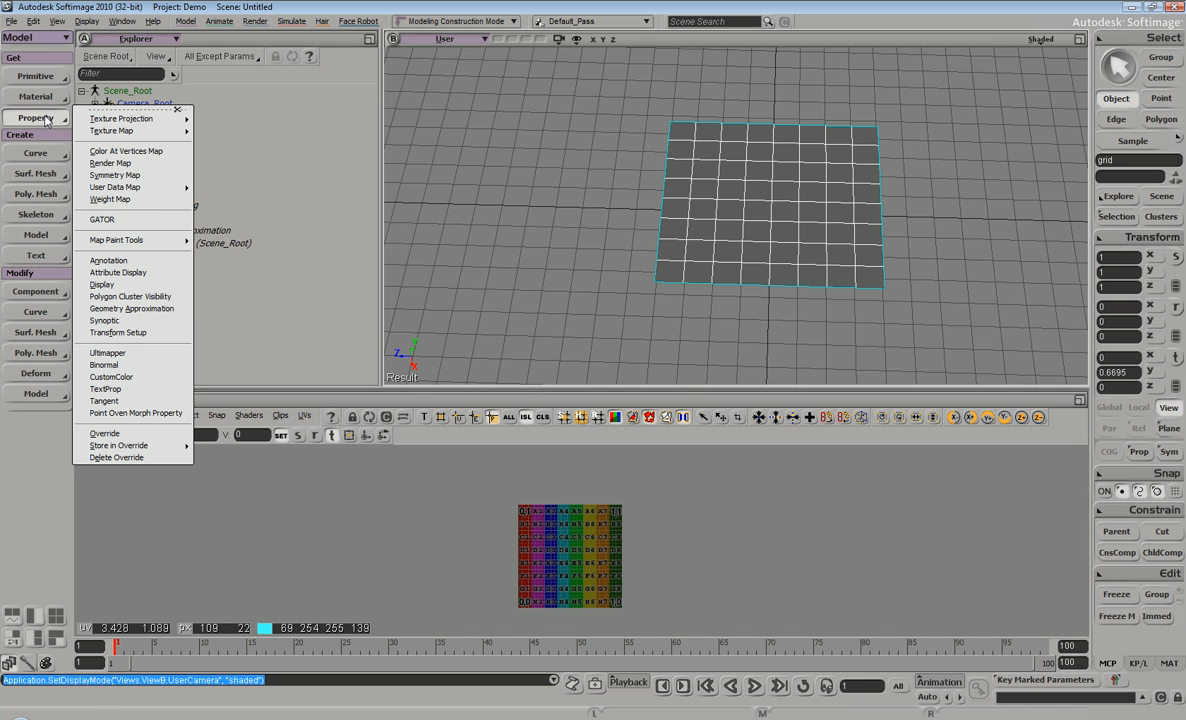
mouse_move(108, 120)
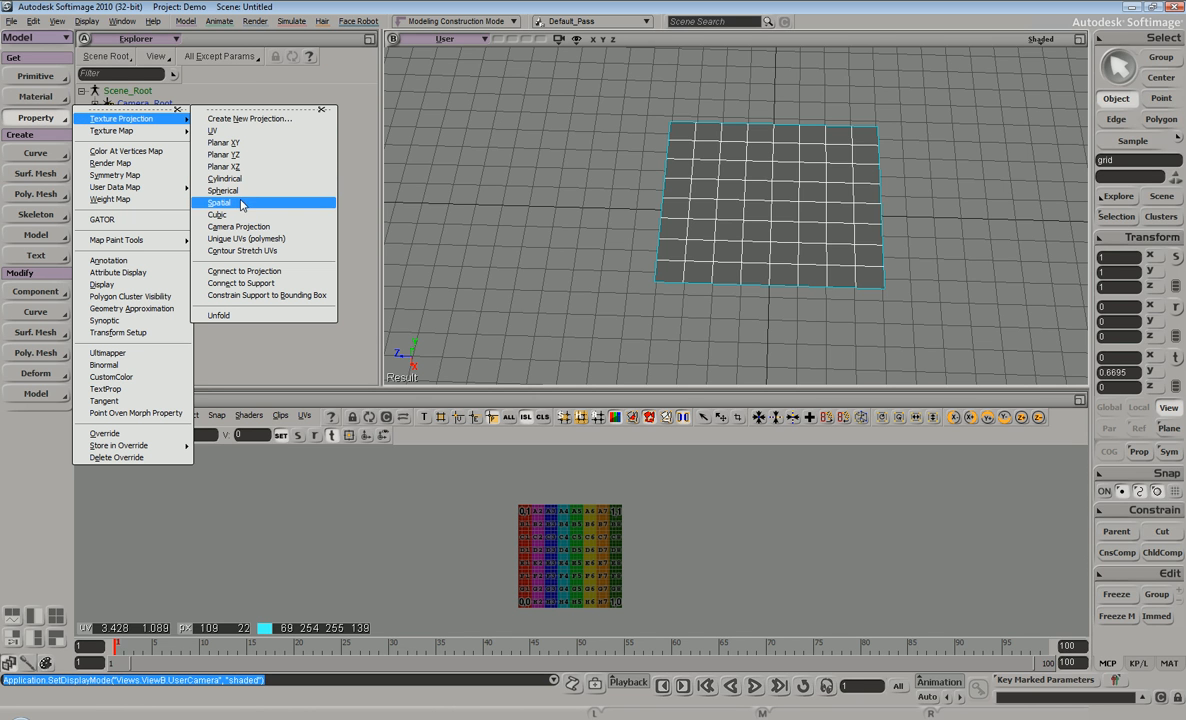
left_click(261, 143)
key("s")
right_click_drag(770, 175, 720, 265)
key("space")
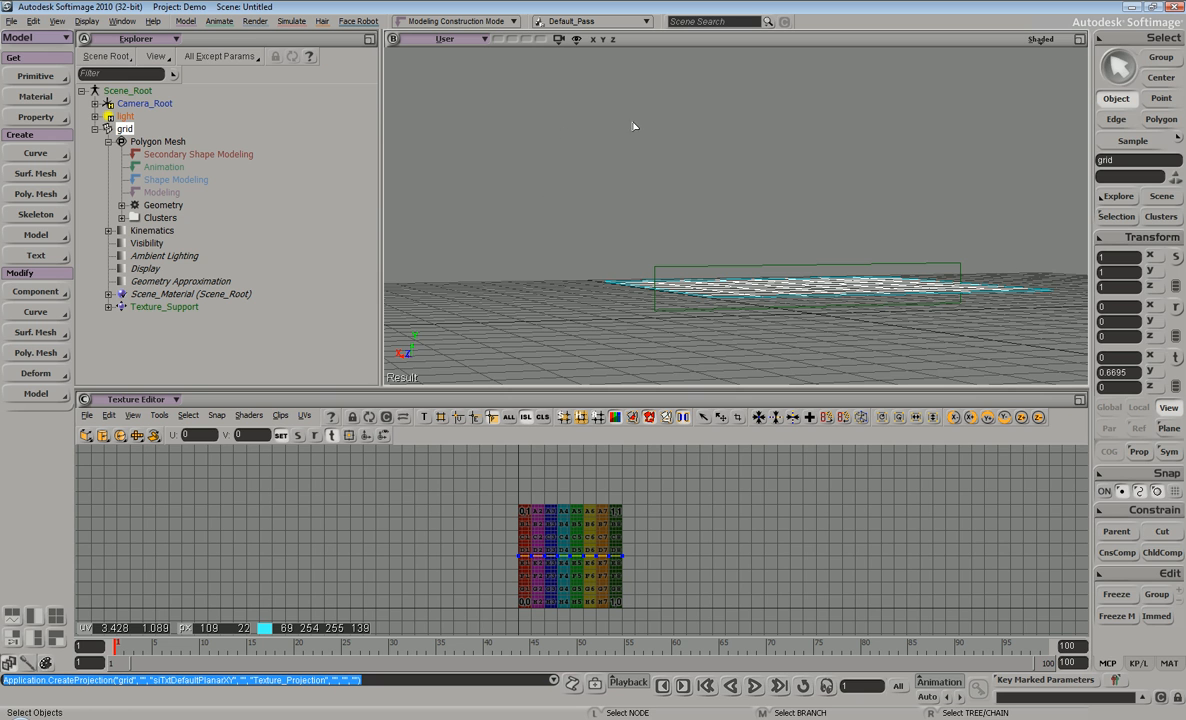
right_click_drag(758, 243, 674, 238)
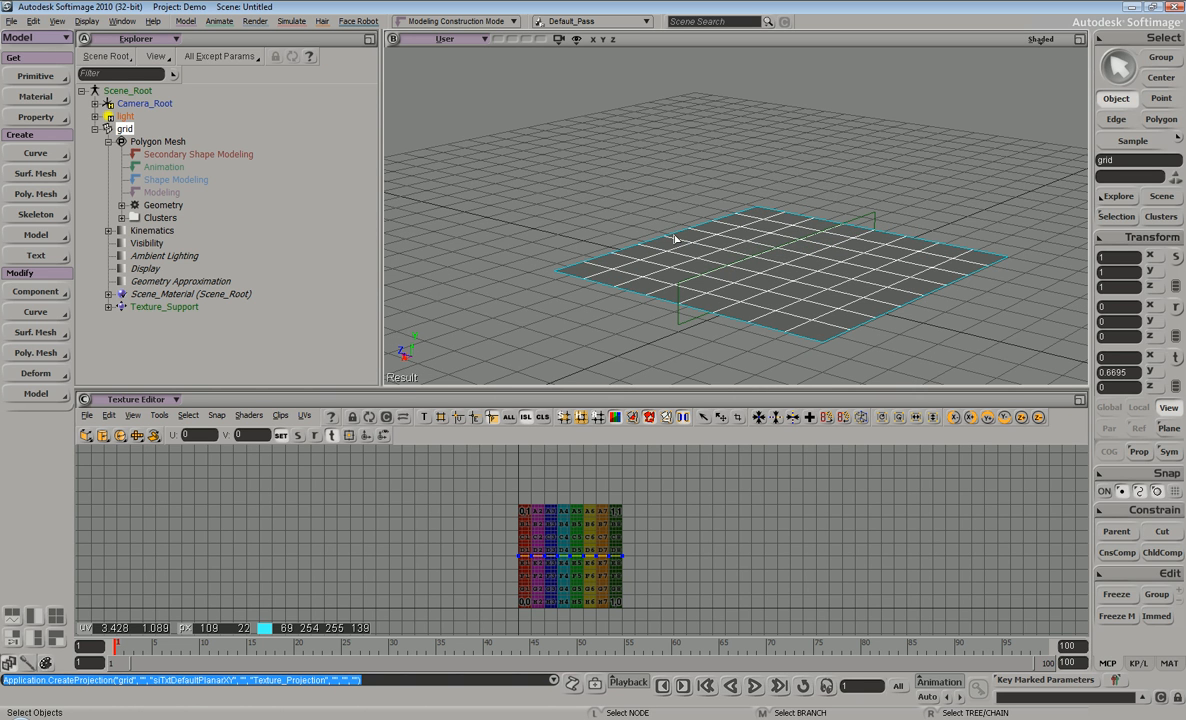
Expand the grid's Clusters in the explorer down to the Texture_Support under Texture_Projection_Def and inspect the projection plane around the grid.
left_click(121, 217)
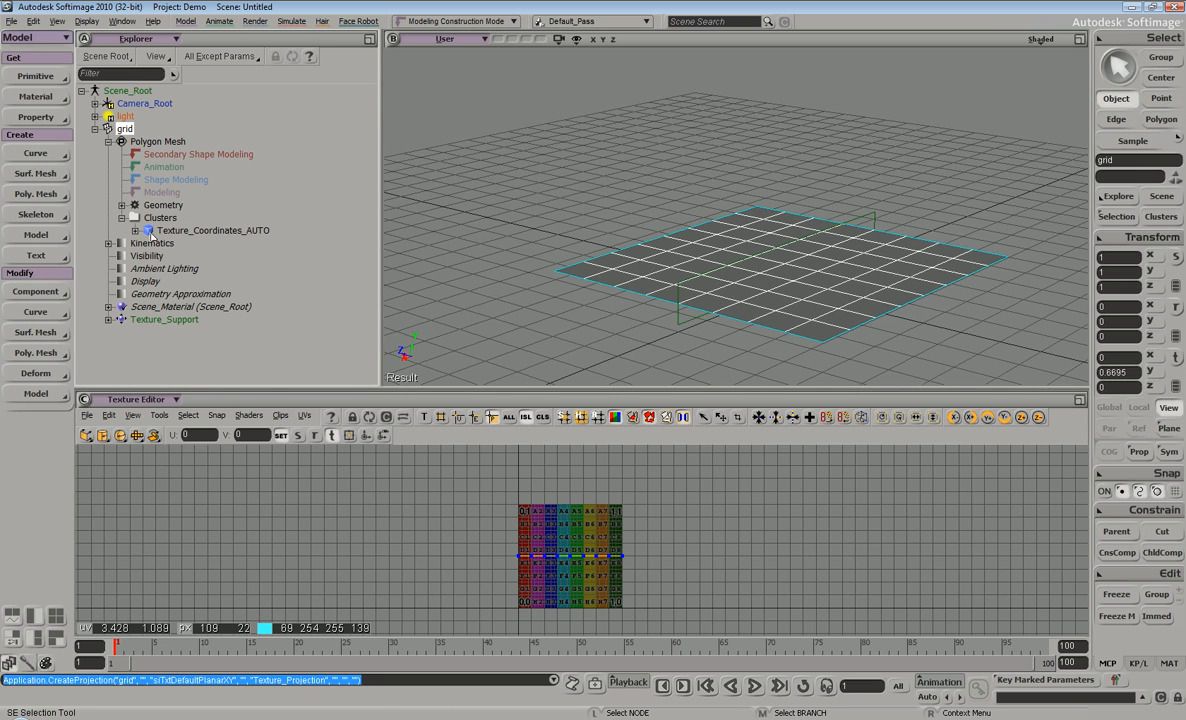
left_click(135, 231)
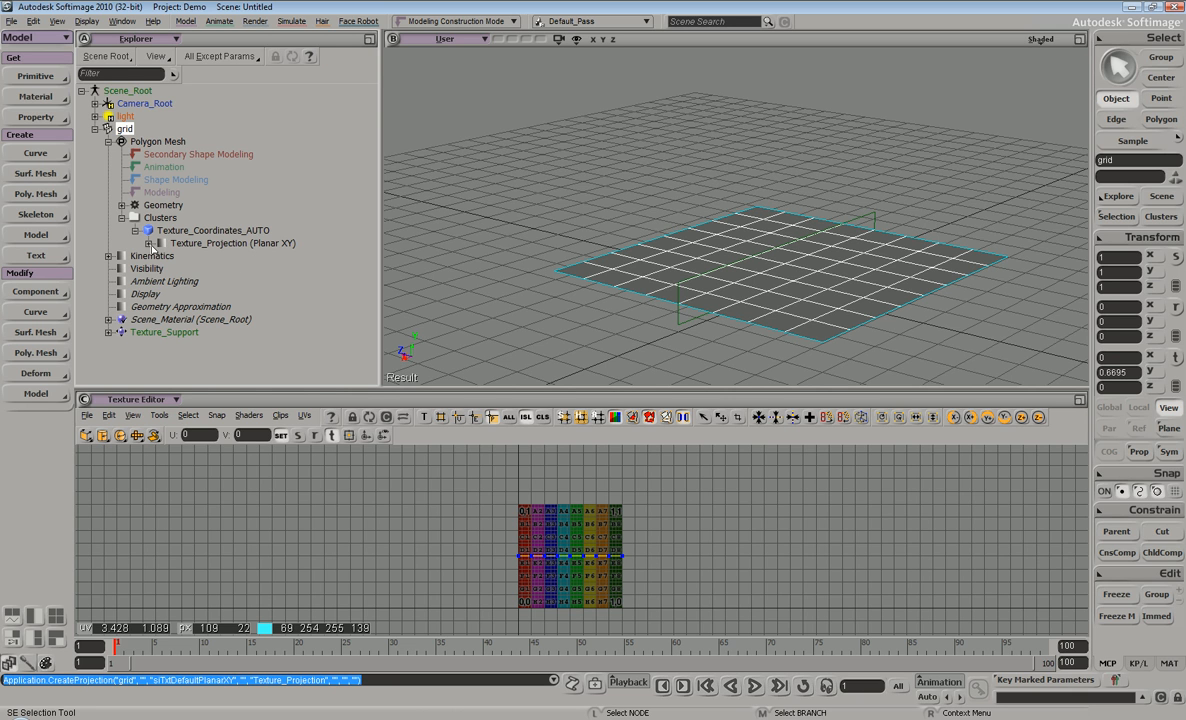
left_click(148, 243)
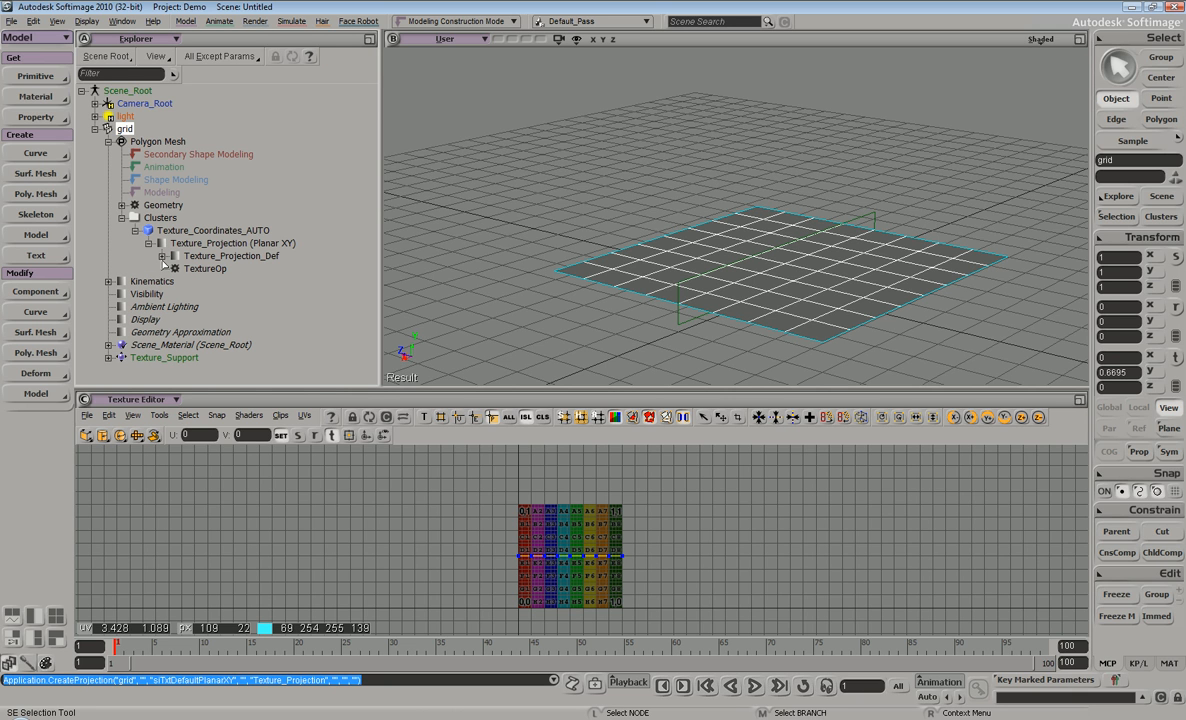
left_click(161, 256)
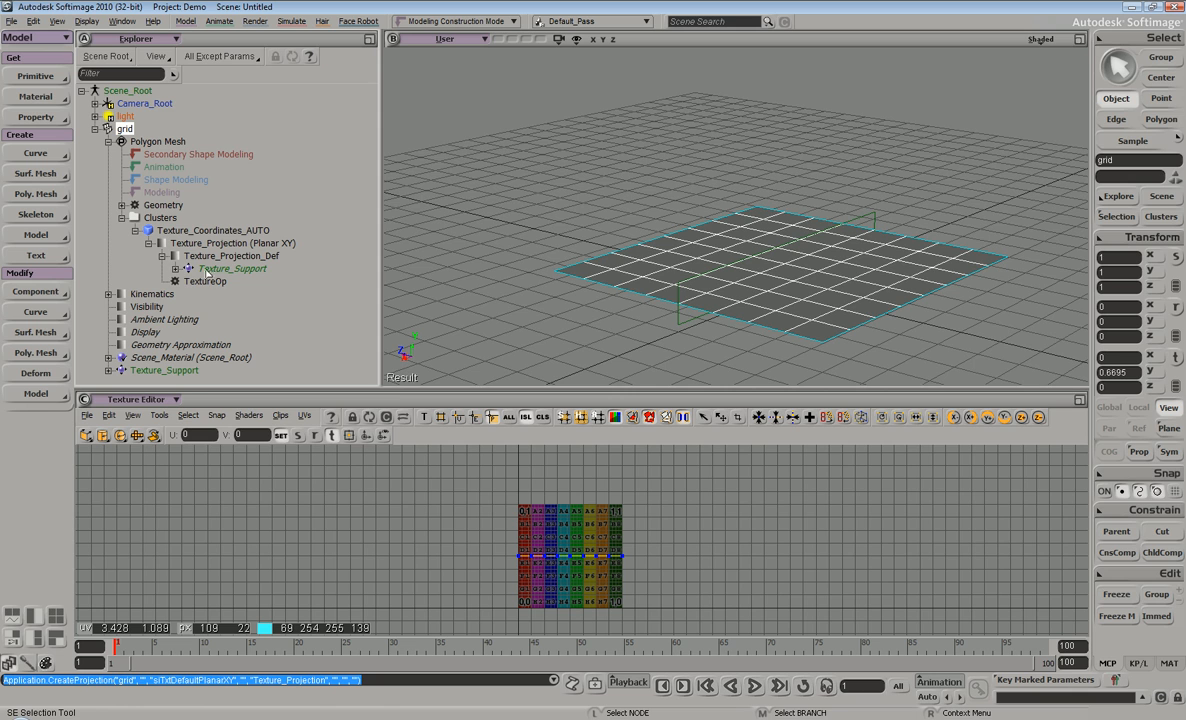
key("s")
right_click_drag(537, 209, 855, 227)
right_click_drag(792, 200, 847, 236)
key("space")
key("s")
right_click_drag(892, 254, 712, 214)
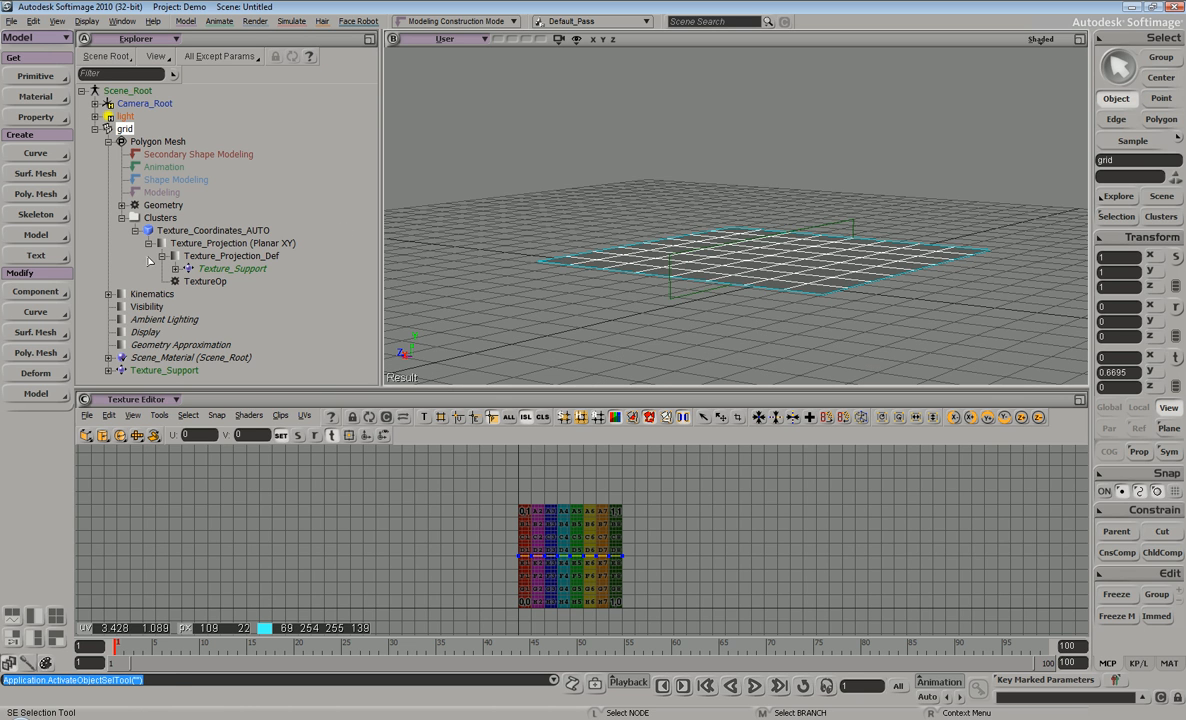
Select the grid's Texture_Support and try moving it along its local Y axis.
left_click(160, 372)
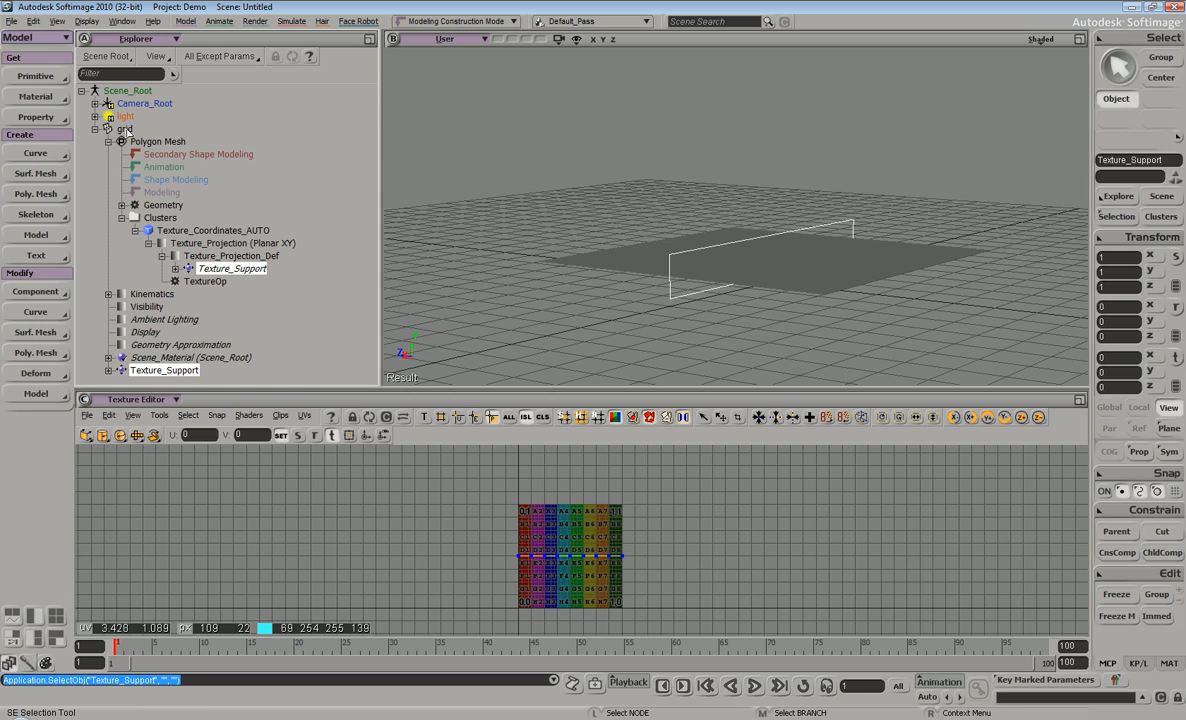
right_click_drag(711, 238, 724, 215)
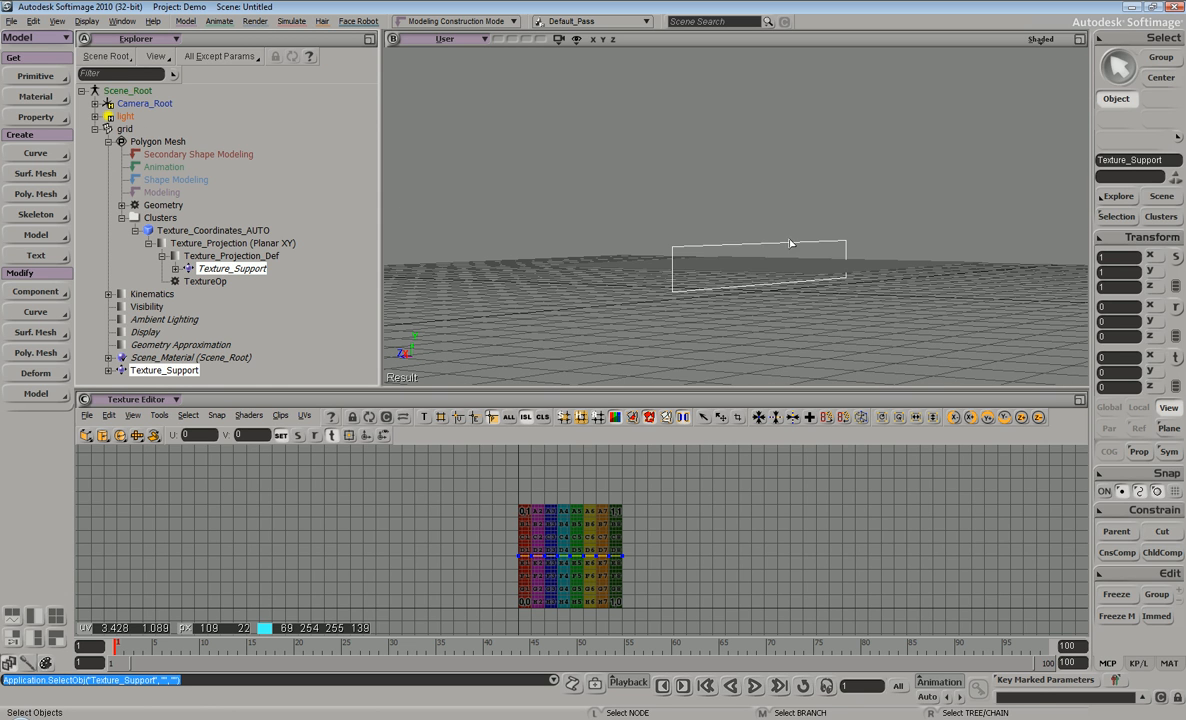
key("v")
mouse_move(768, 190)
left_mouse_down()
mouse_move(770, 214)
mouse_move(773, 183)
left_mouse_up()
key("s")
right_click_drag(725, 143, 717, 205)
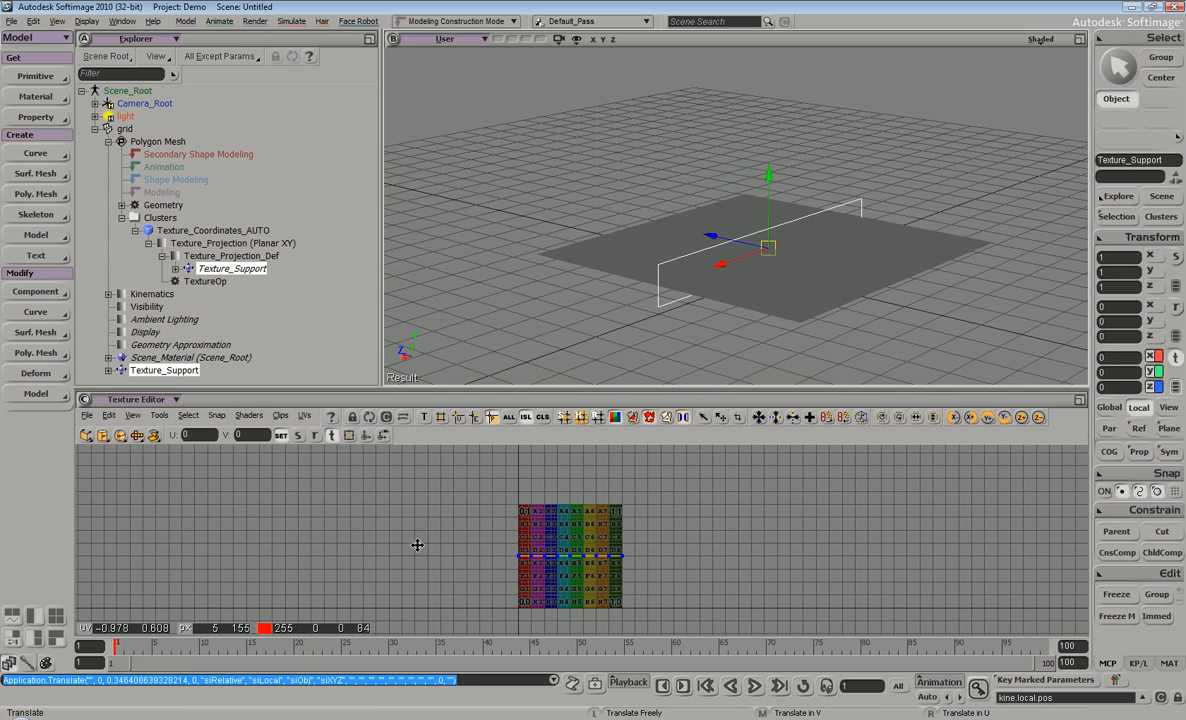
key("s")
right_click_drag(824, 203, 842, 151)
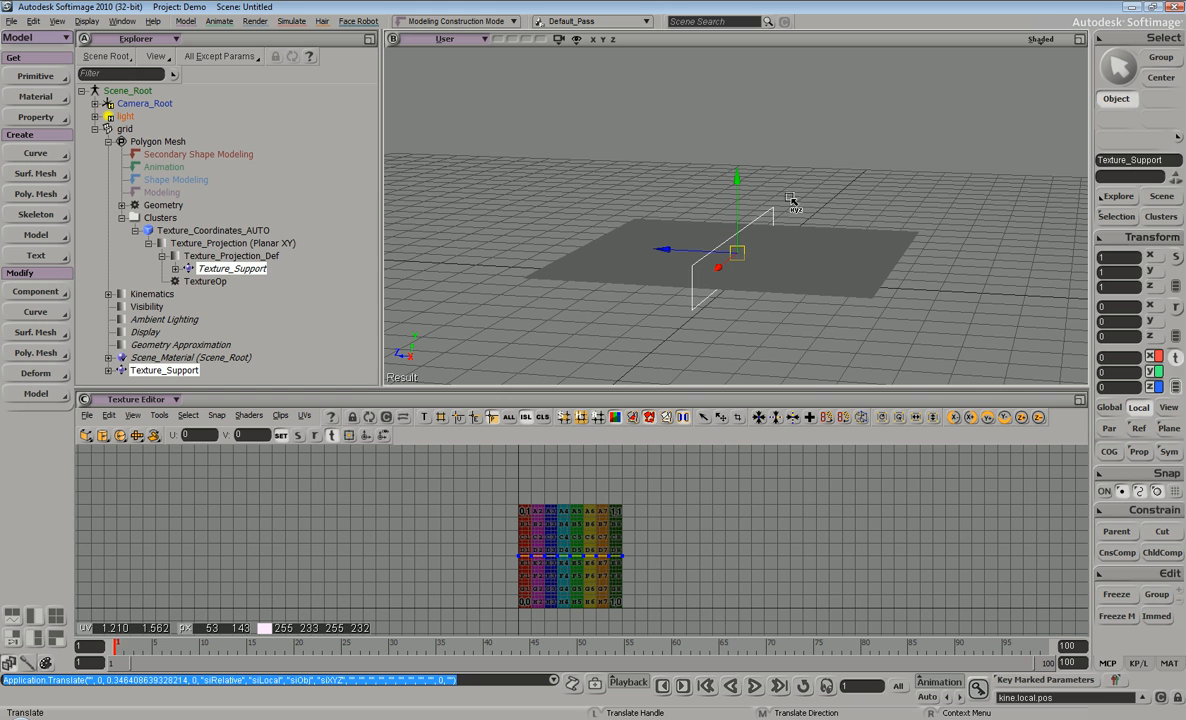
Open the texture support's properties and set its projection plane to XZ.
key("Return")
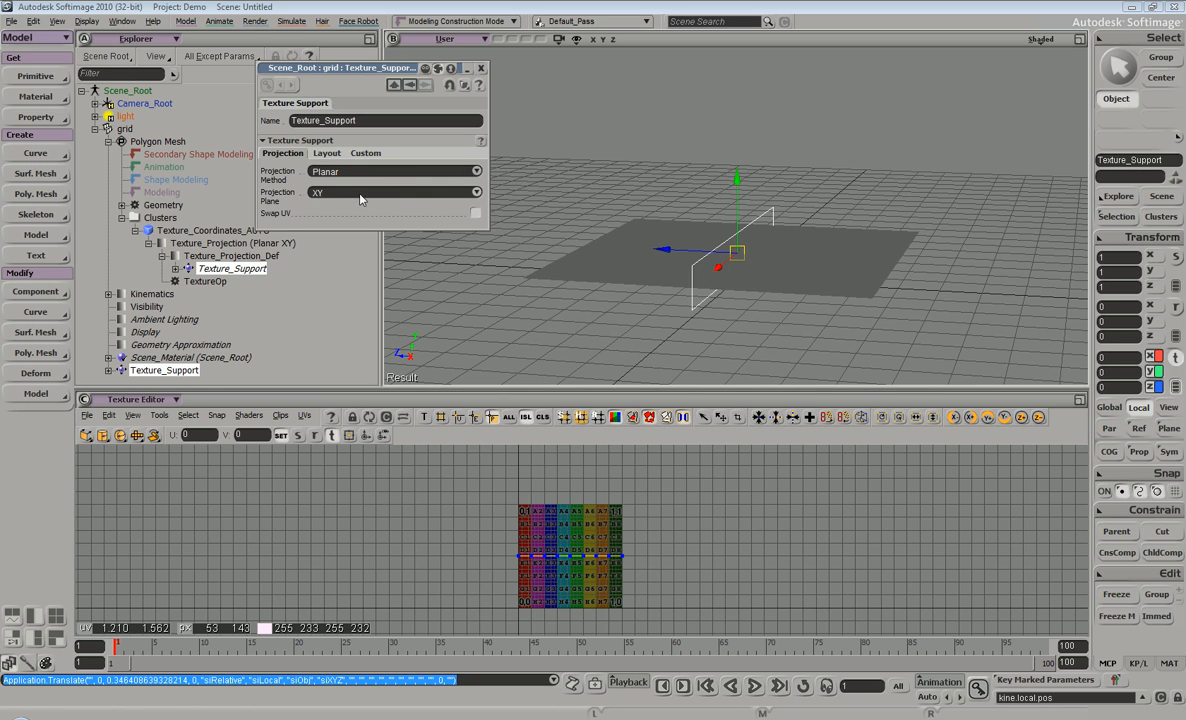
left_click(328, 192)
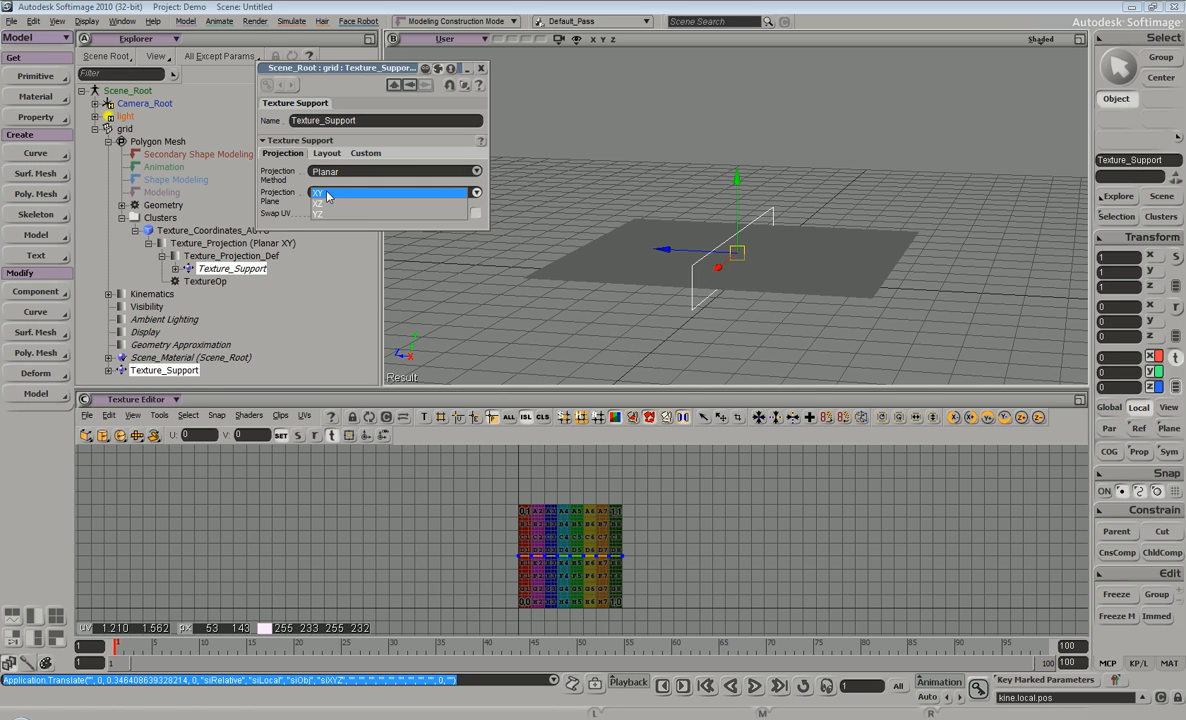
left_click(334, 205)
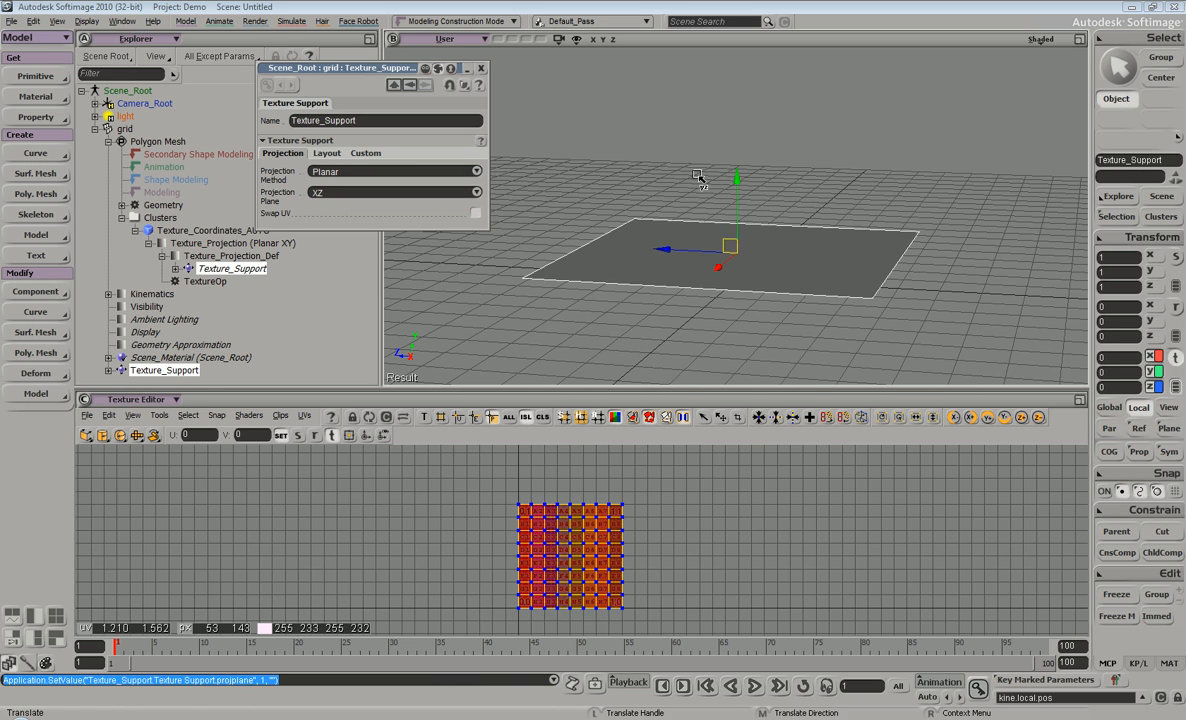
Move the texture support up along its local Y axis to about 0.46.
key("s")
right_click_drag(752, 160, 731, 193)
key("v")
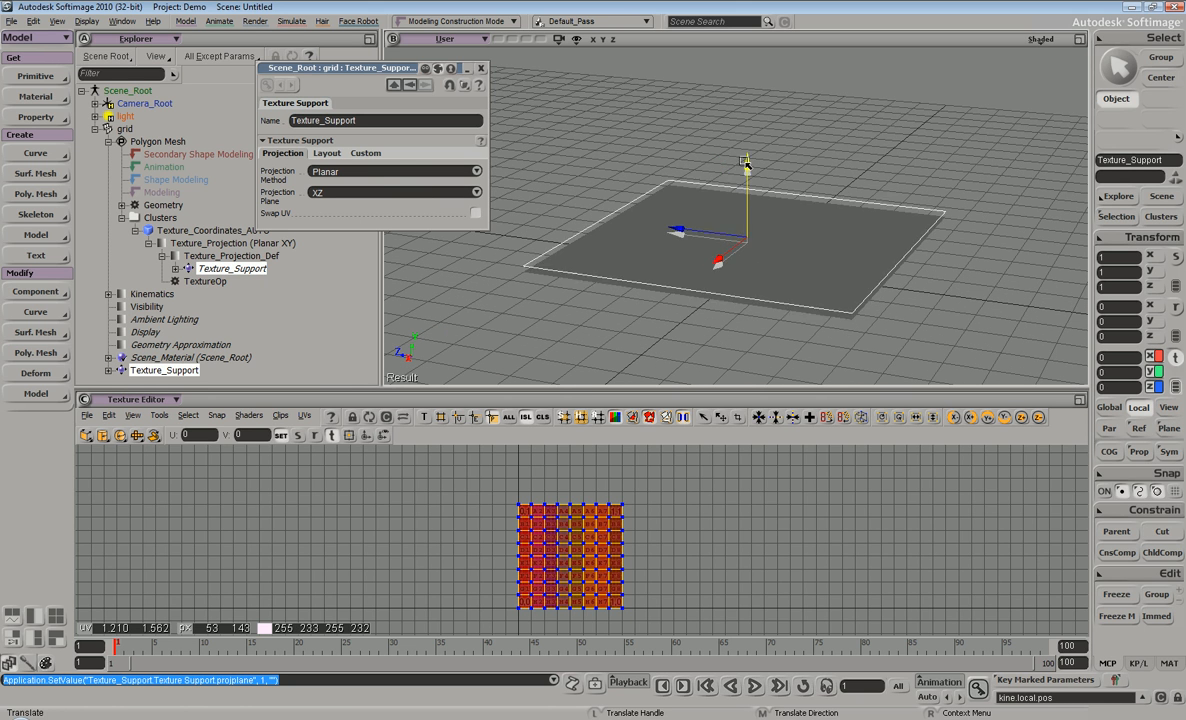
left_click_drag(745, 167, 746, 151)
Try the Cylindrical and Spherical projection methods on the grid's texture support.
left_click(366, 171)
left_click(368, 183)
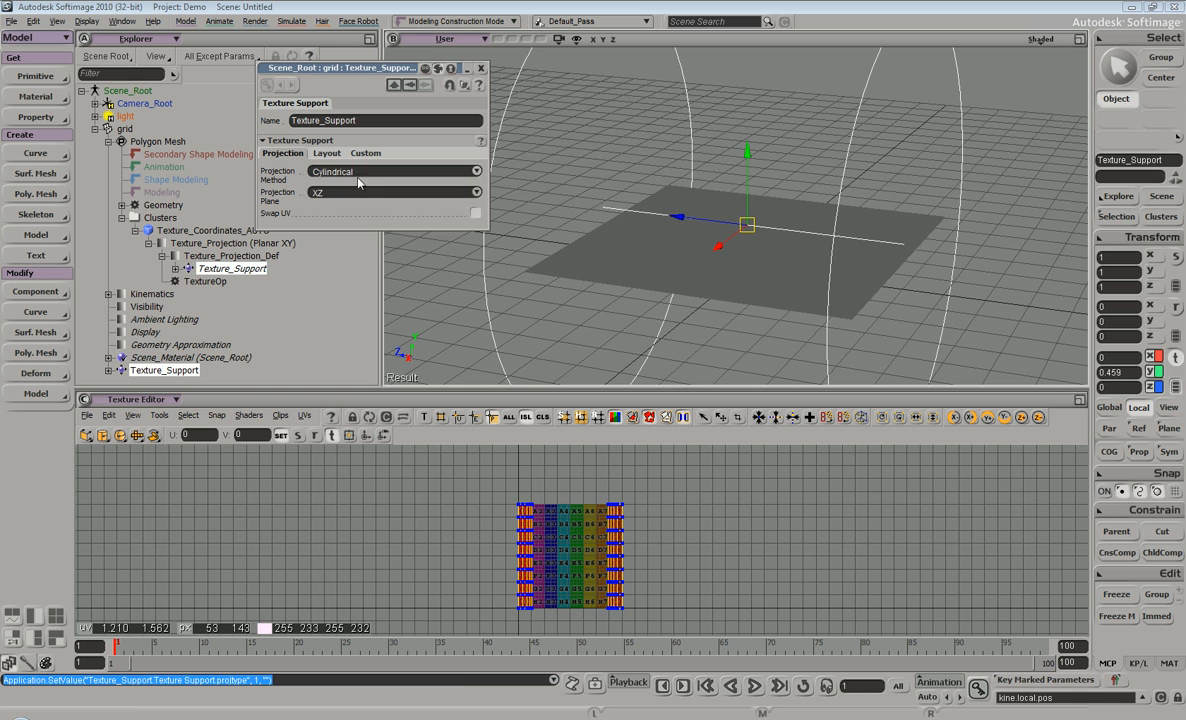
left_click(345, 172)
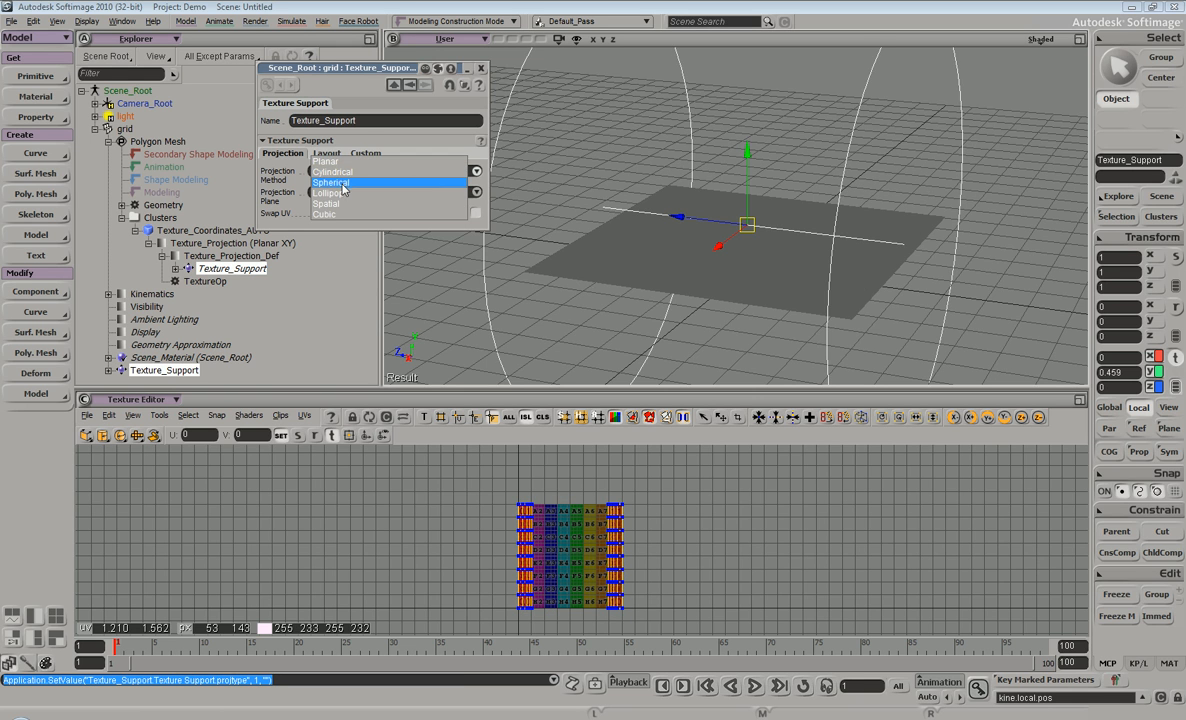
left_click(343, 185)
Set the projection method of the grid's texture support to Cubic.
left_click(345, 172)
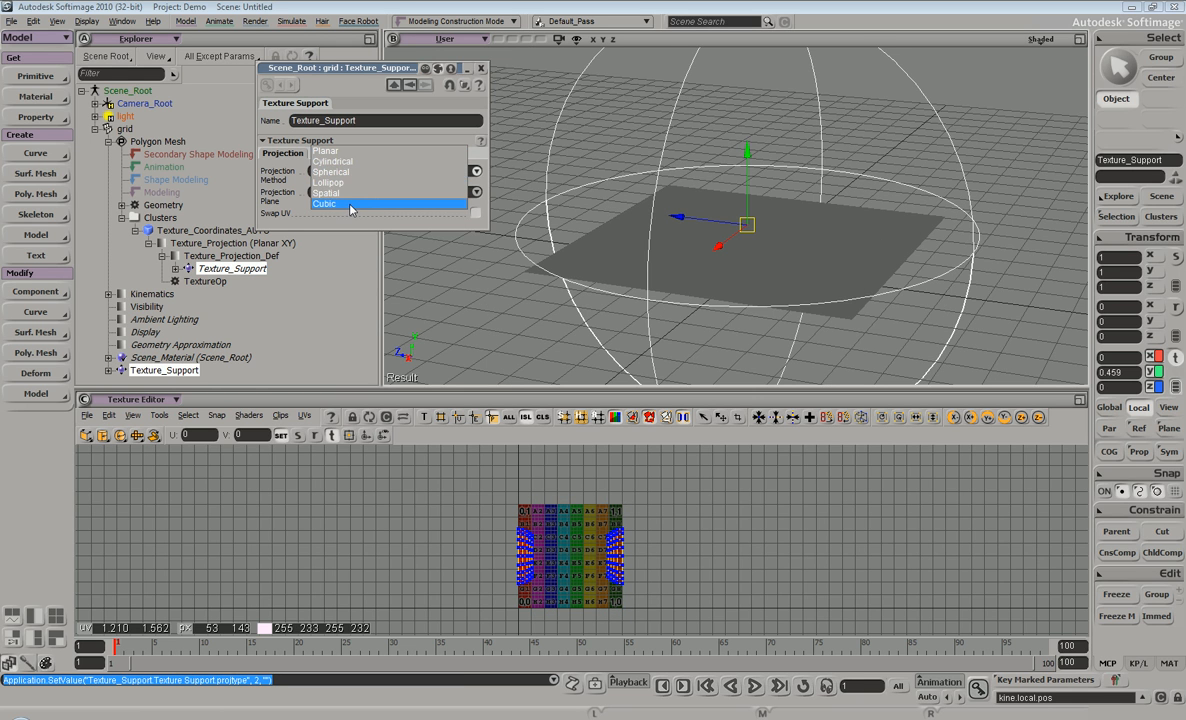
left_click(351, 207)
key("s")
right_click_drag(677, 228, 695, 160)
middle_click_drag(643, 149, 712, 223)
right_click_drag(712, 223, 720, 160)
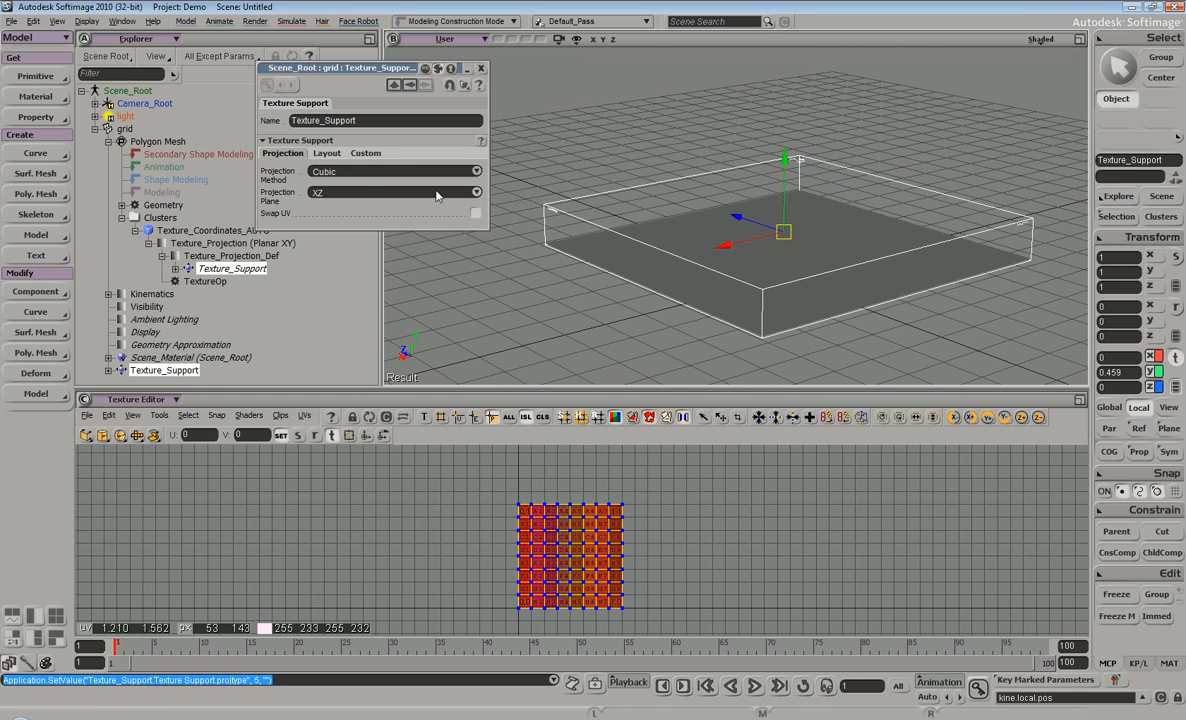
Show the Layout settings of the grid's texture support and examine the cubic projection box around the grid.
left_click(326, 154)
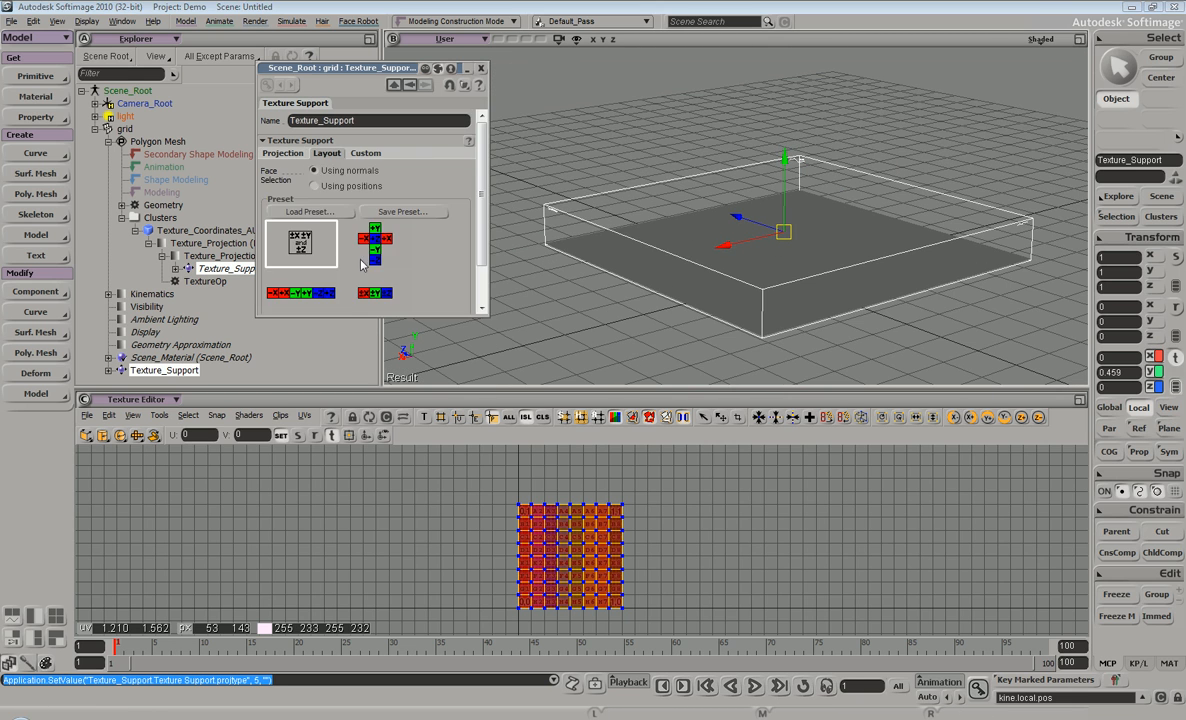
key("s")
mouse_move(778, 226)
right_mouse_down()
mouse_move(754, 249)
mouse_move(768, 236)
right_mouse_up()
key("s")
right_click_drag(715, 204, 651, 233)
key("v")
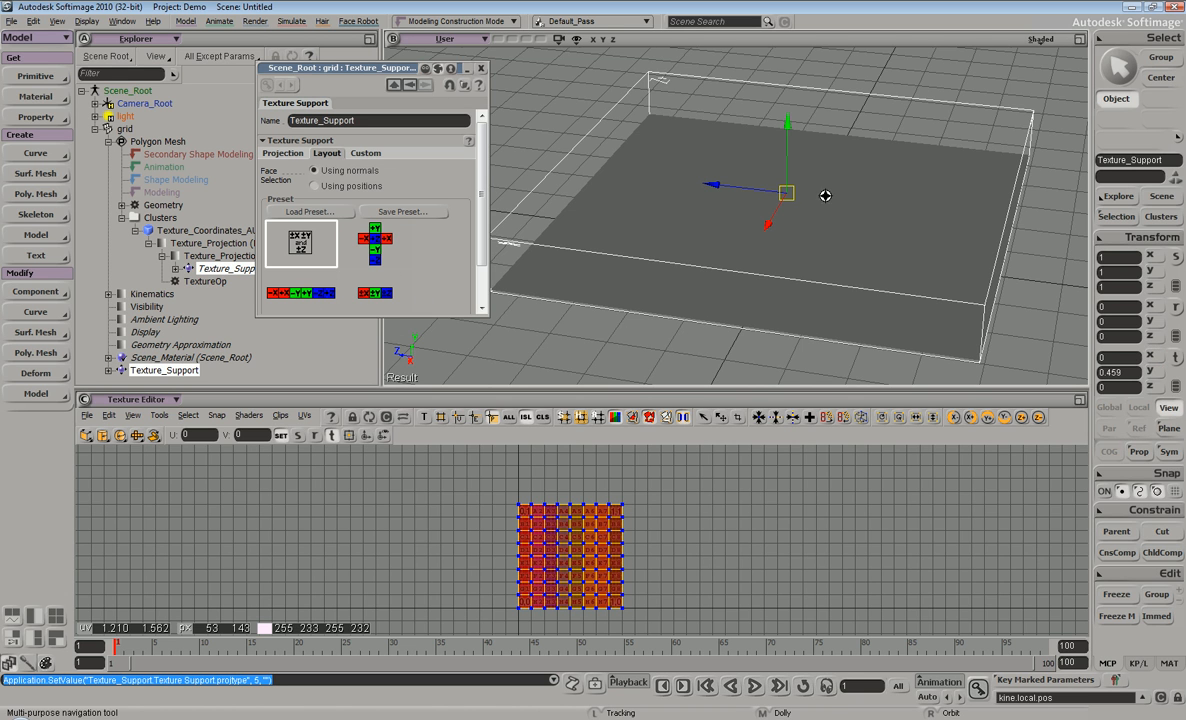
Create a polygon mesh sphere with the default radius of 4.
scroll(807, 217, "down", 3)
left_click(57, 80)
mouse_move(137, 104)
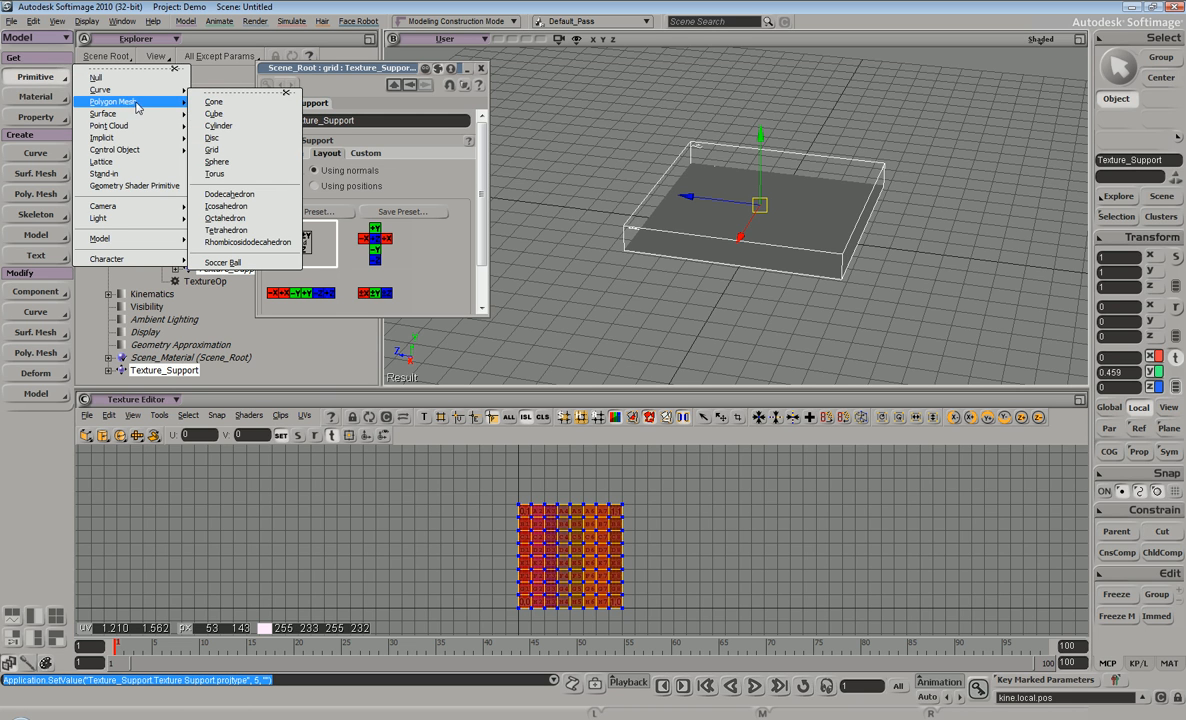
left_click(247, 166)
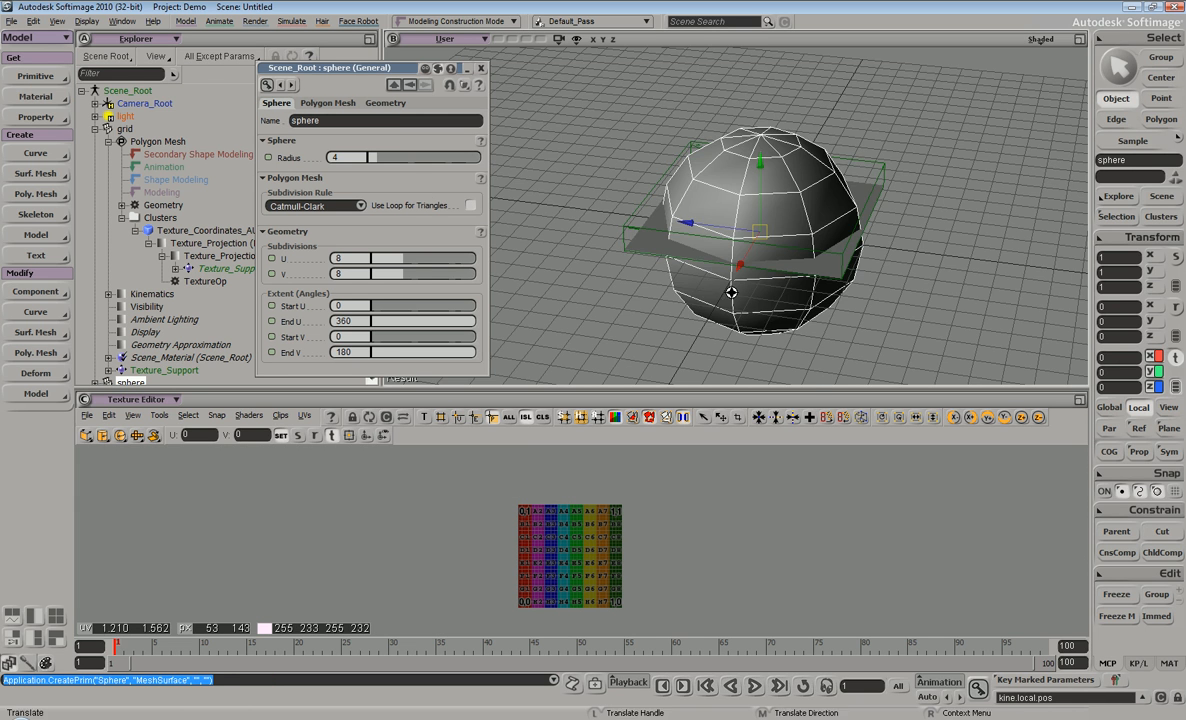
Move the sphere clear of the grid to about X -2.09, Z -10.3.
key("v")
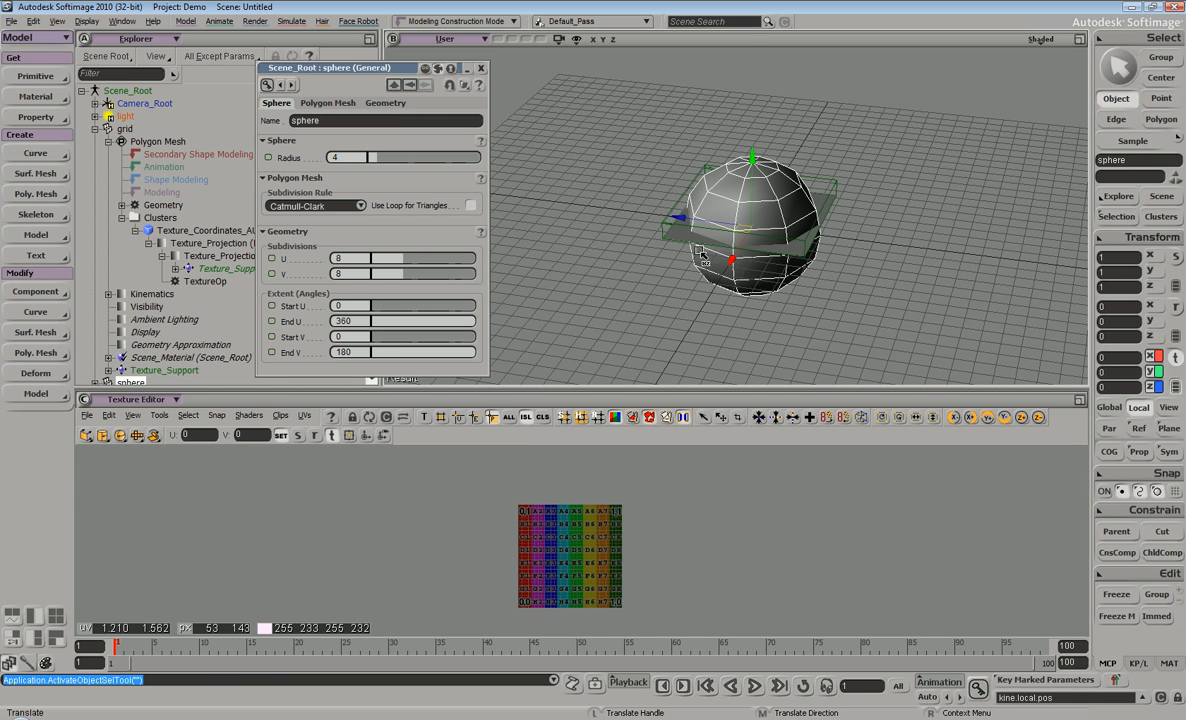
left_click_drag(704, 246, 890, 248)
key("s")
left_click_drag(902, 183, 770, 194)
key("space")
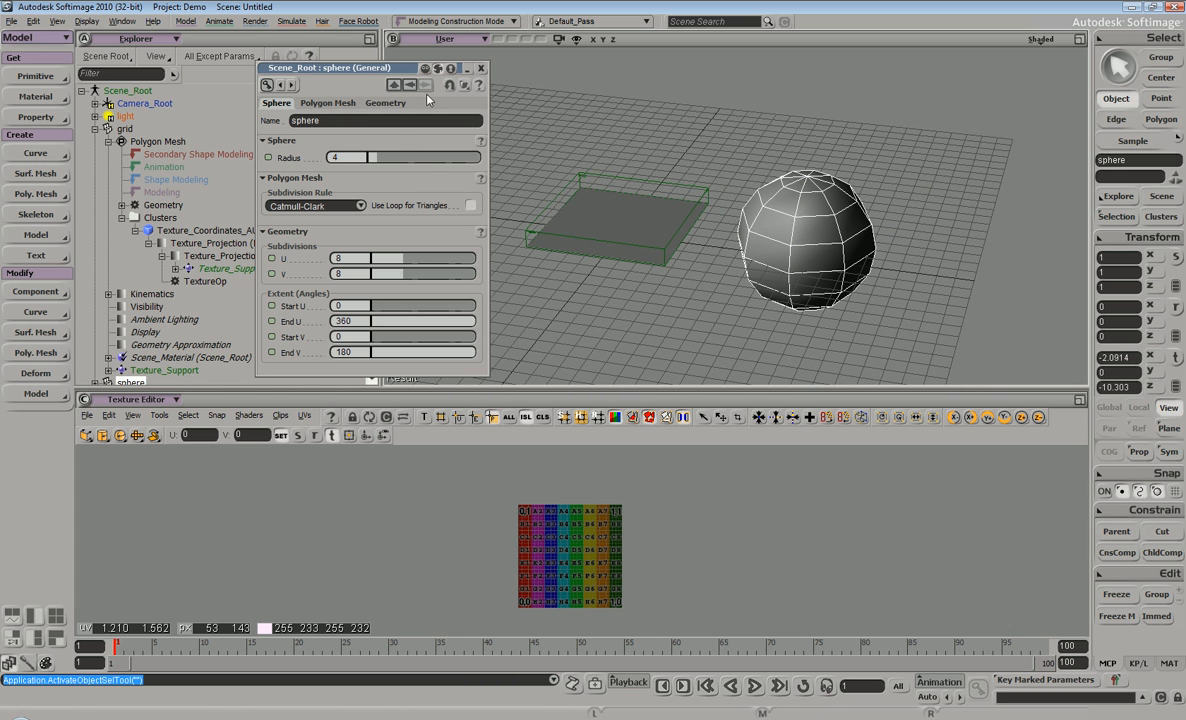
Close the sphere's properties, expand the sphere in the explorer and apply a Cubic texture projection to it.
left_click(479, 68)
scroll(93, 370, "down", 1)
left_click(95, 370)
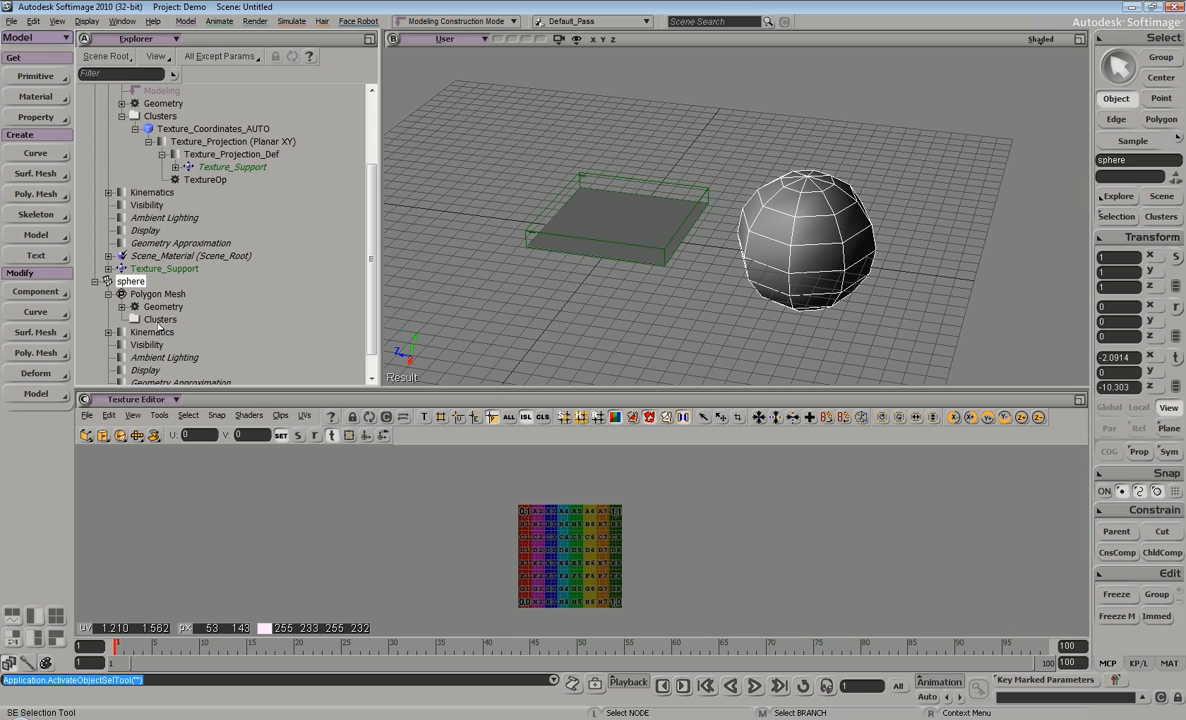
left_click(36, 117)
mouse_move(112, 121)
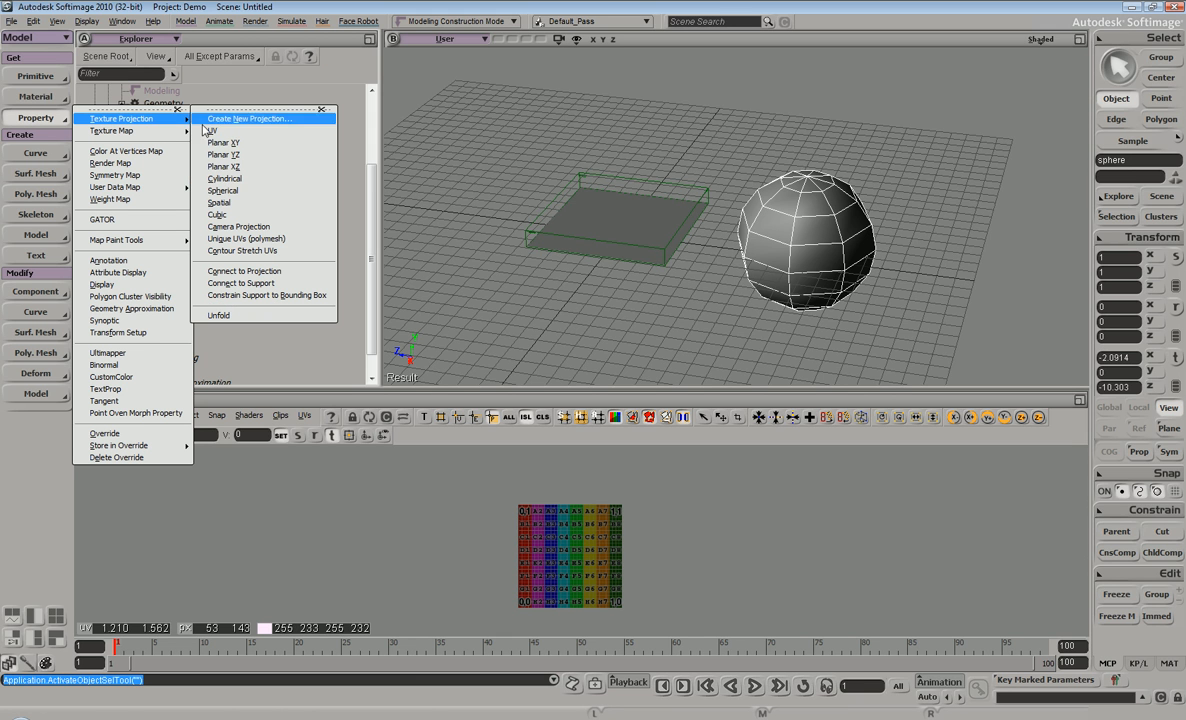
left_click(222, 214)
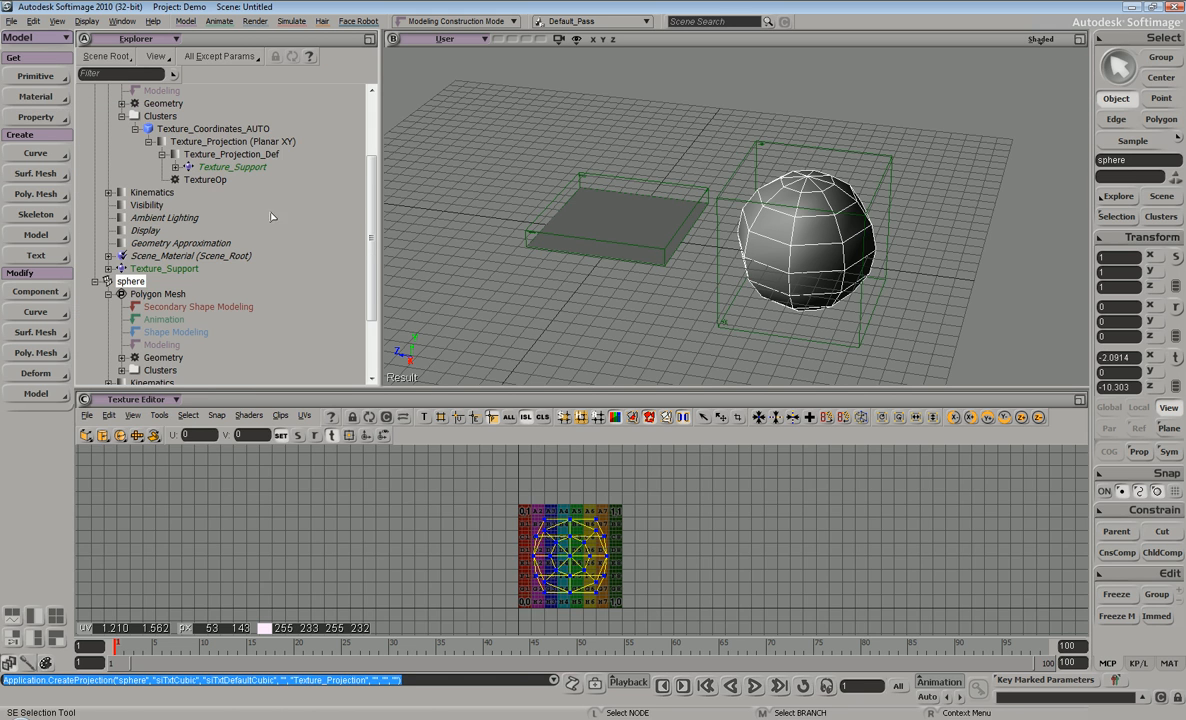
Select the sphere's cubic texture support and show its Layout settings.
key("s")
right_click_drag(627, 191, 888, 178)
key("space")
left_click(901, 190)
key("Return")
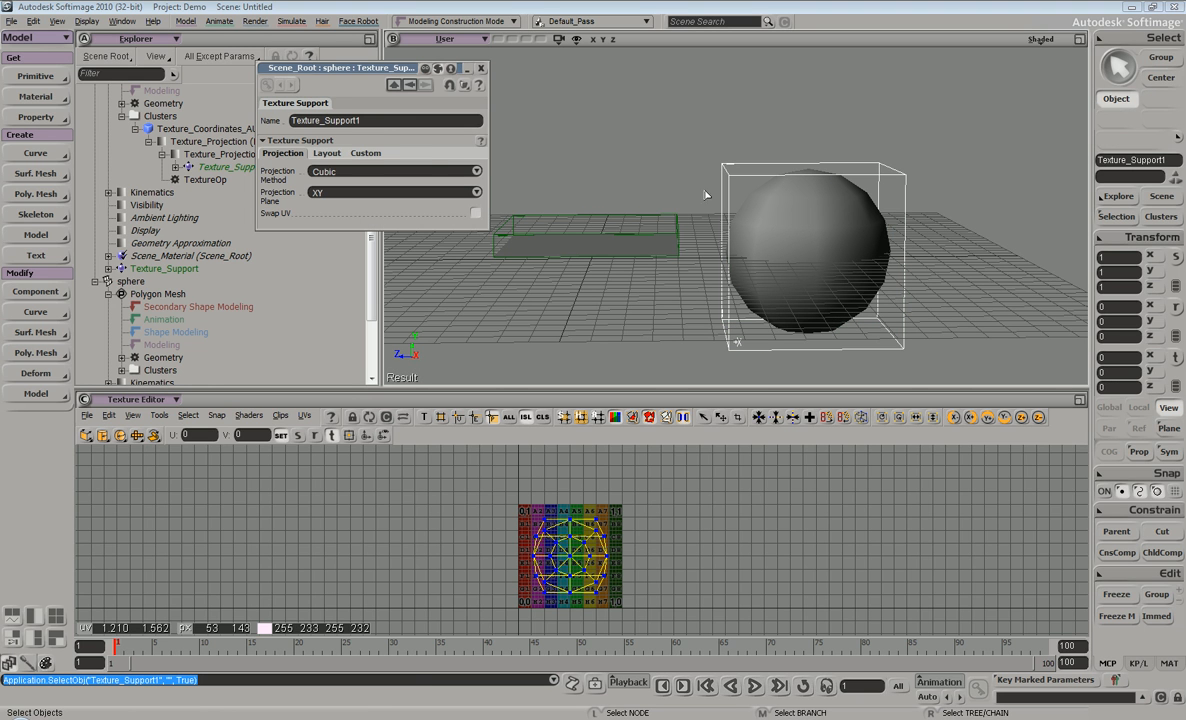
left_click(327, 154)
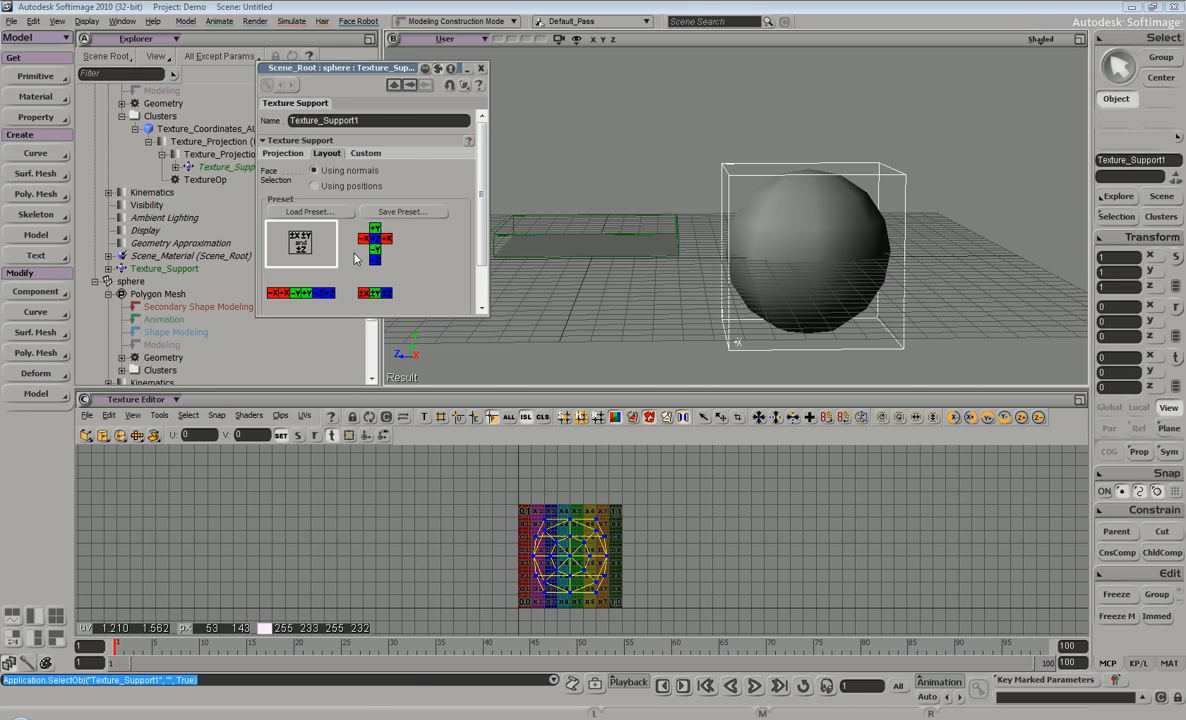
Examine the cubic projection box around the sphere and the sphere's overlapping UVs in the texture editor.
key("s")
right_click_drag(773, 194, 667, 215)
key("s")
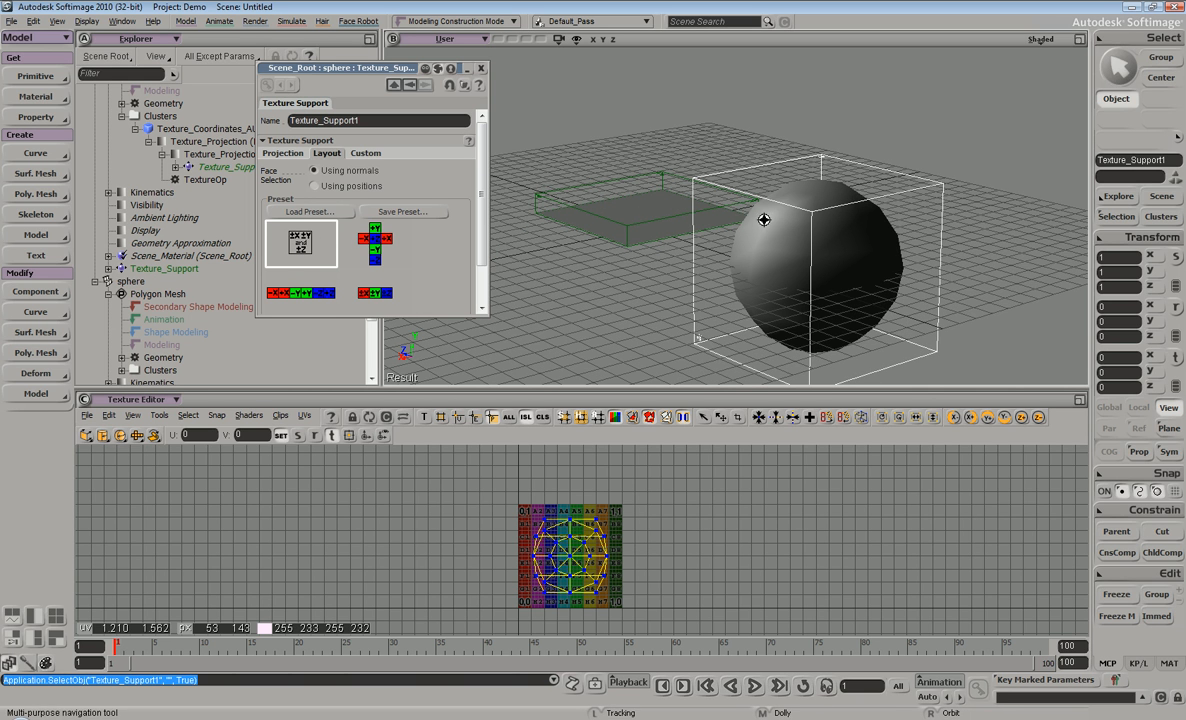
right_click_drag(760, 225, 741, 283)
left_click_drag(741, 283, 731, 250)
key("s")
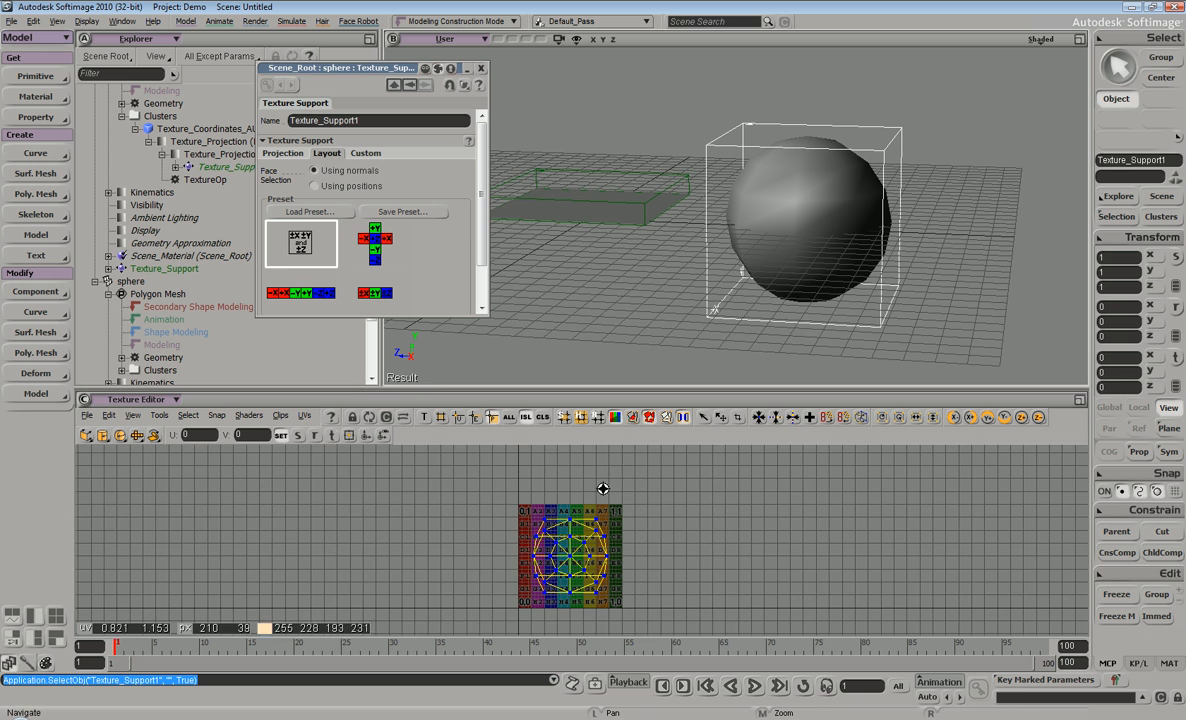
middle_click_drag(614, 495, 562, 500)
key("space")
key("v")
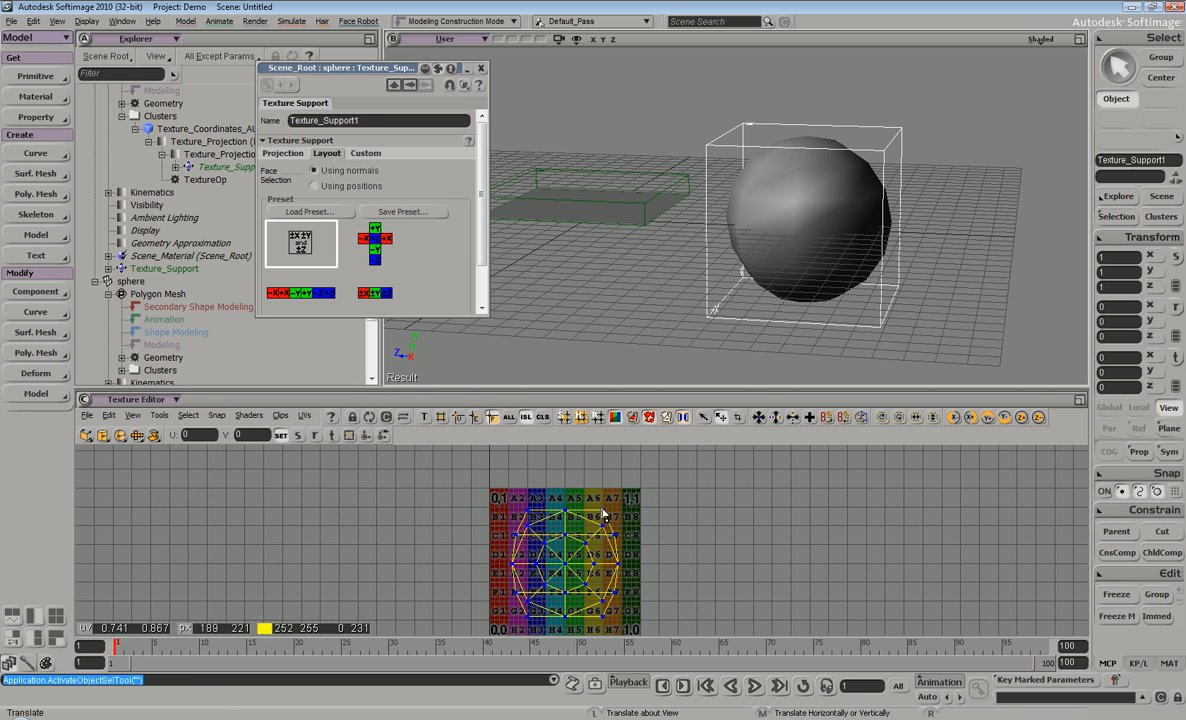
Try moving one UV island of the sphere out of the overlapping stack by about 1 unit in U, and undo the move.
left_click_drag(604, 516, 603, 516)
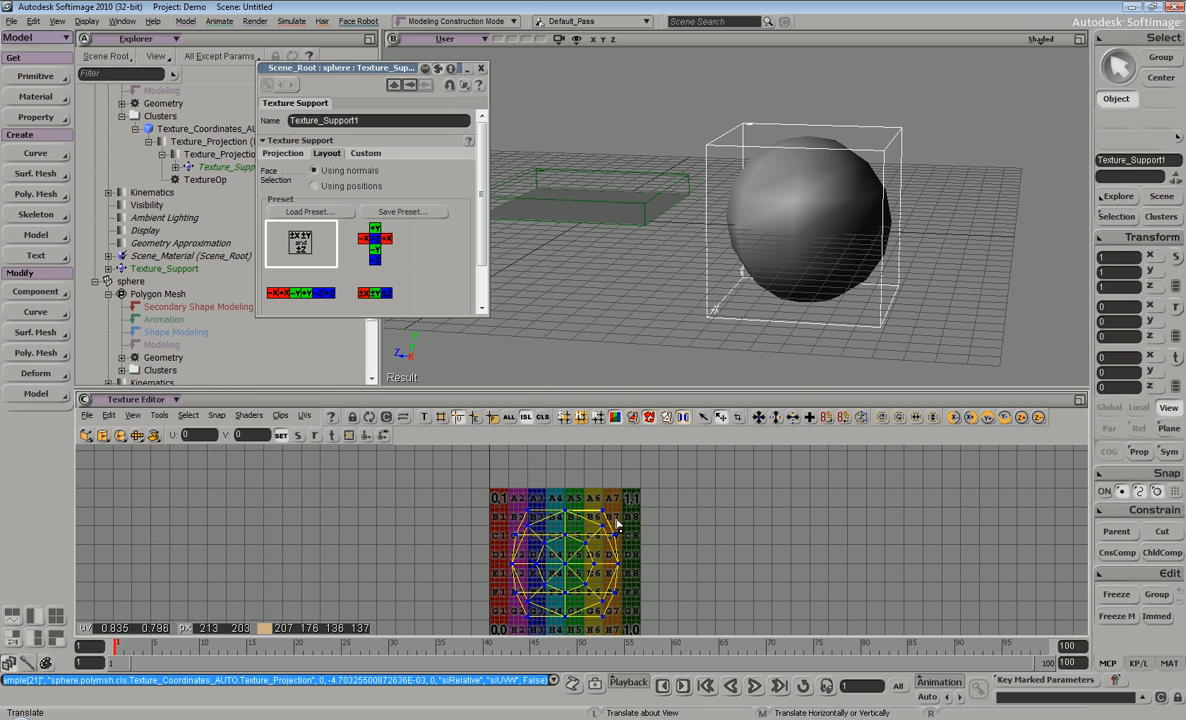
left_click(603, 516)
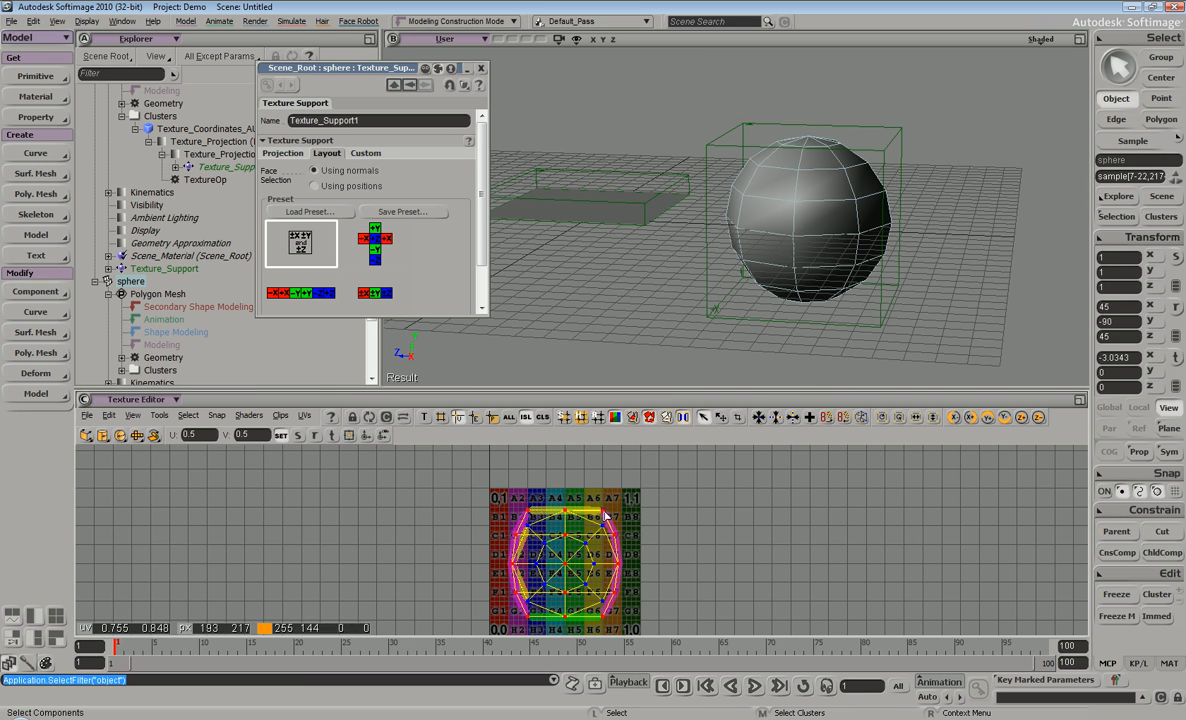
key("v")
left_click_drag(580, 537, 730, 532)
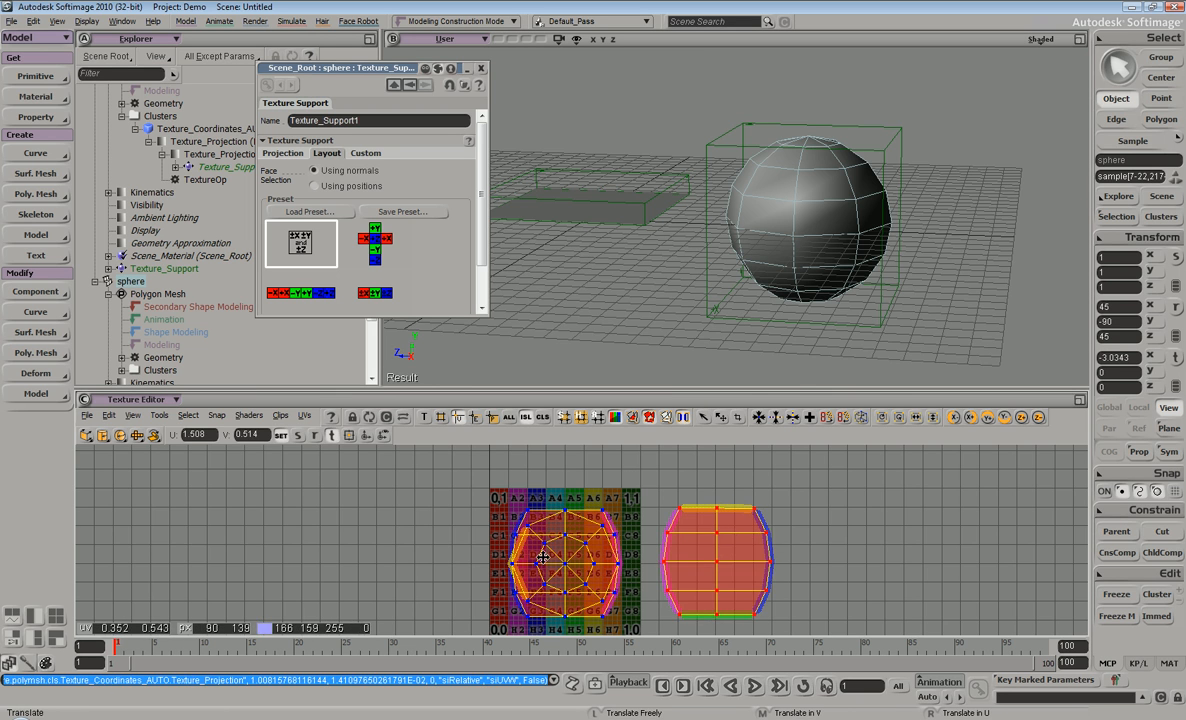
key("ctrl+z")
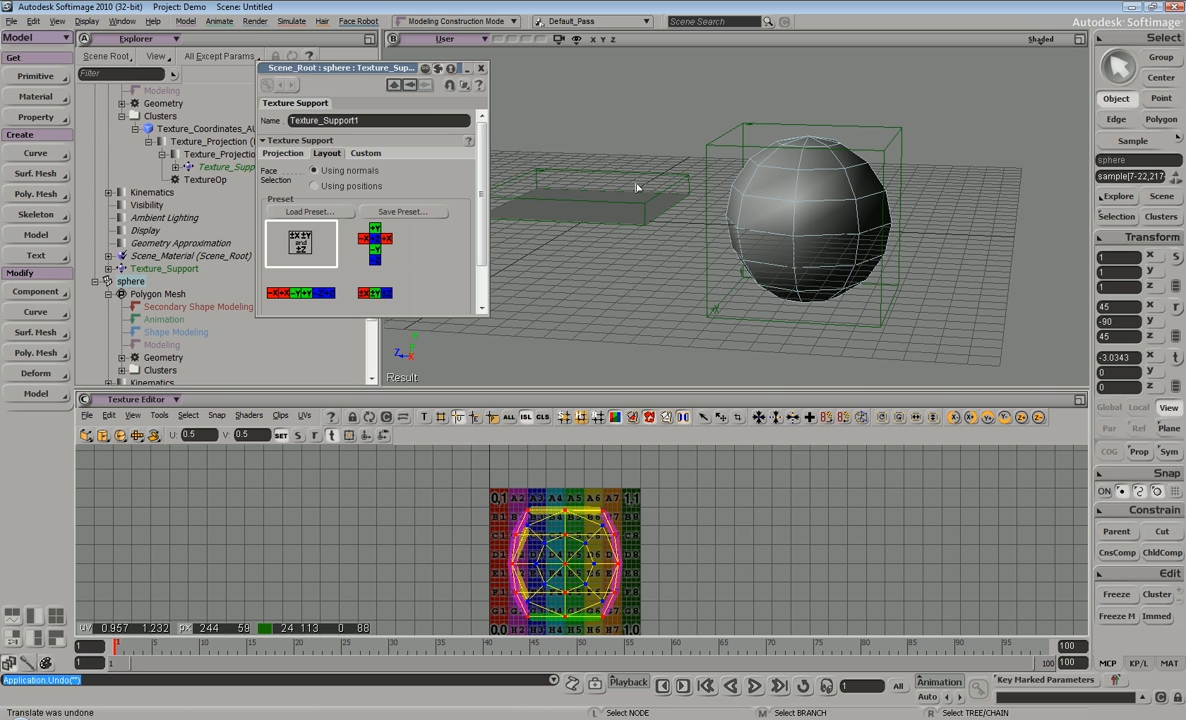
Apply the vertical-cross layout preset to the sphere's cubic support and select the topmost UV island in the texture editor.
left_click(376, 250)
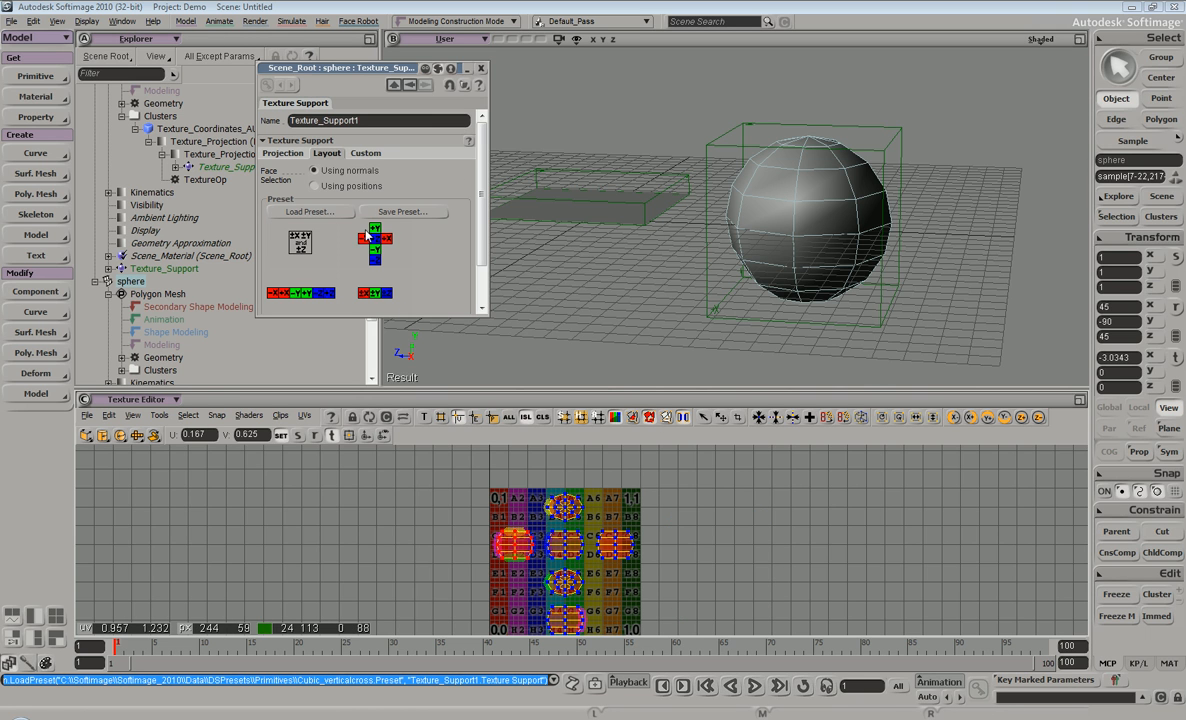
left_click(565, 510)
Examine from several angles which part of the sphere's surface the selected UV island covers.
key("s")
right_click_drag(745, 135, 826, 143)
key("s")
left_click_drag(828, 180, 749, 241)
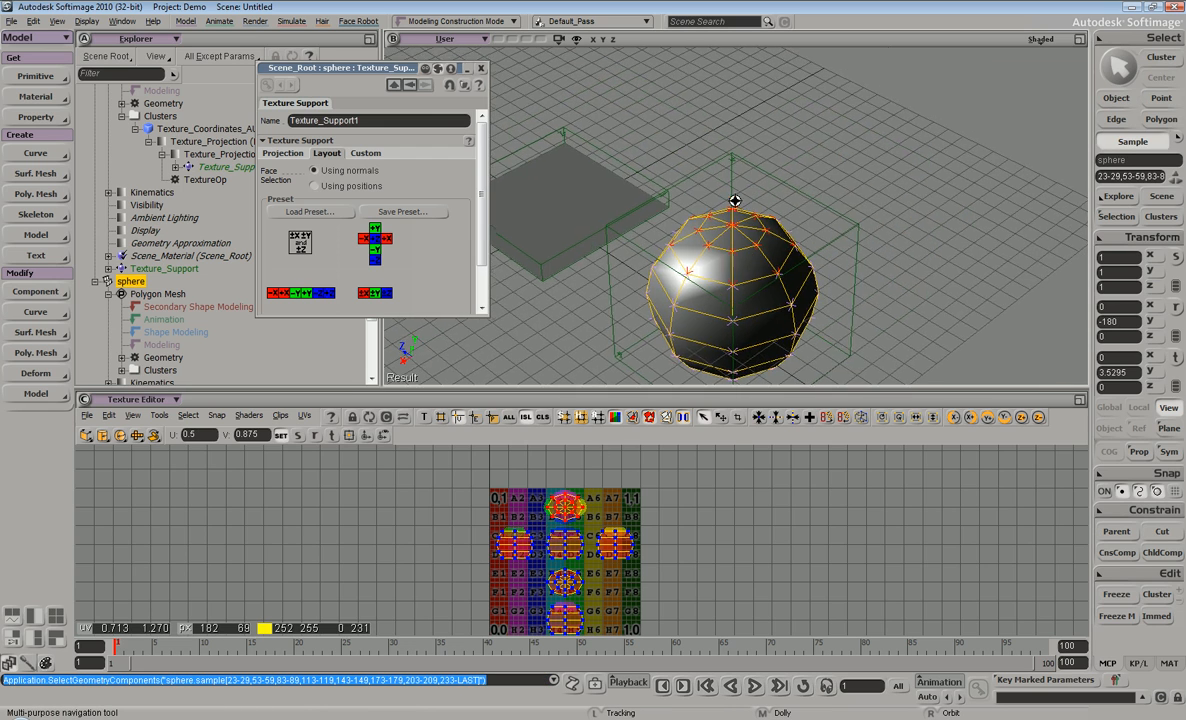
right_click_drag(749, 241, 741, 135)
middle_click_drag(741, 135, 721, 149)
right_click_drag(735, 188, 750, 116)
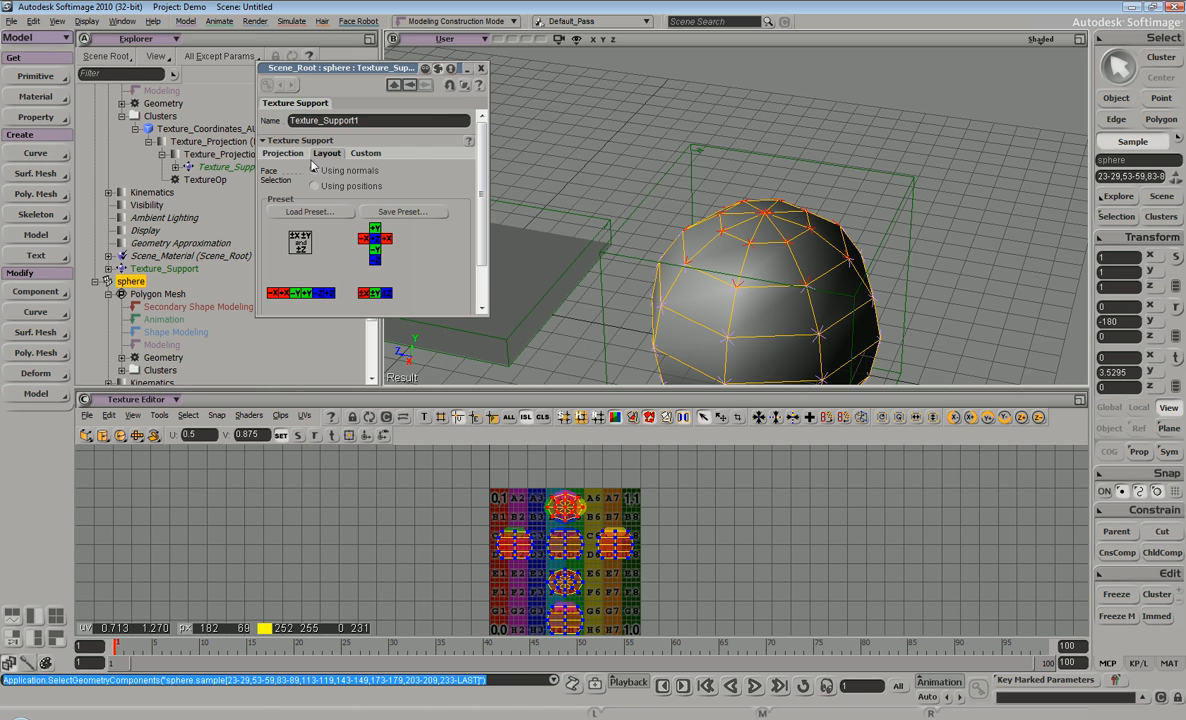
key("s")
right_click_drag(660, 196, 764, 146)
middle_click_drag(764, 146, 868, 172)
right_click_drag(868, 172, 829, 127)
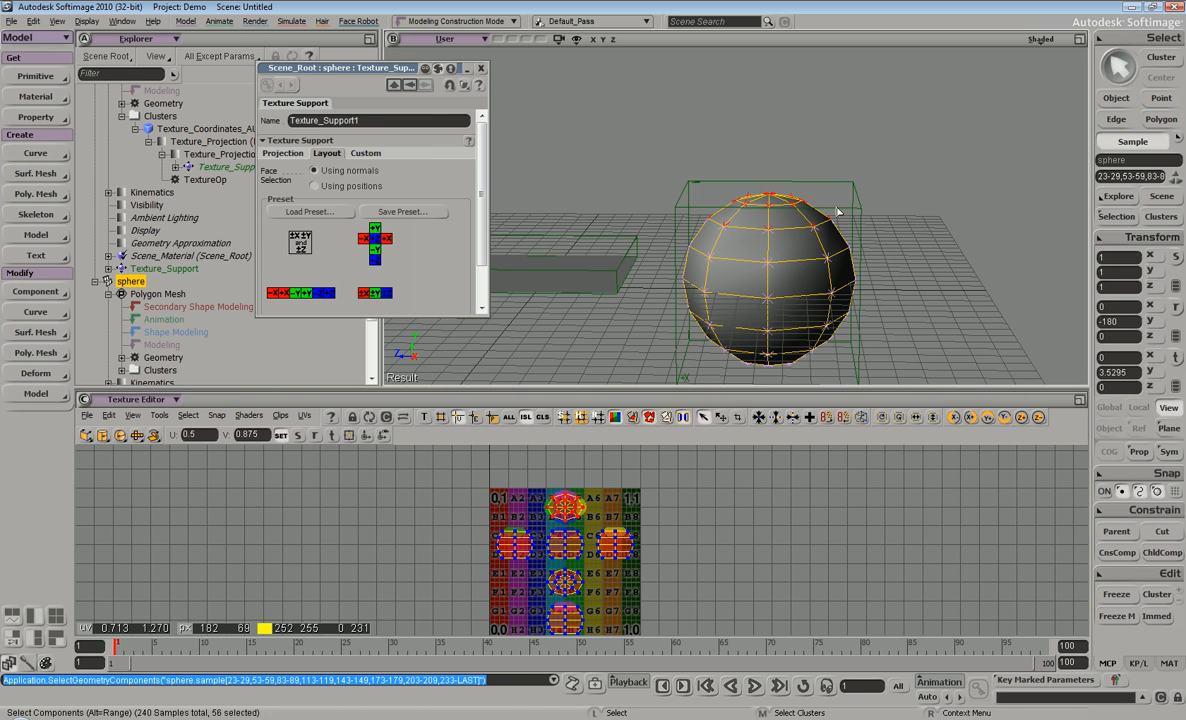
Delete the sphere together with its texture support and close the leftover property window.
key("space")
left_click_drag(886, 148, 781, 347)
key("Delete")
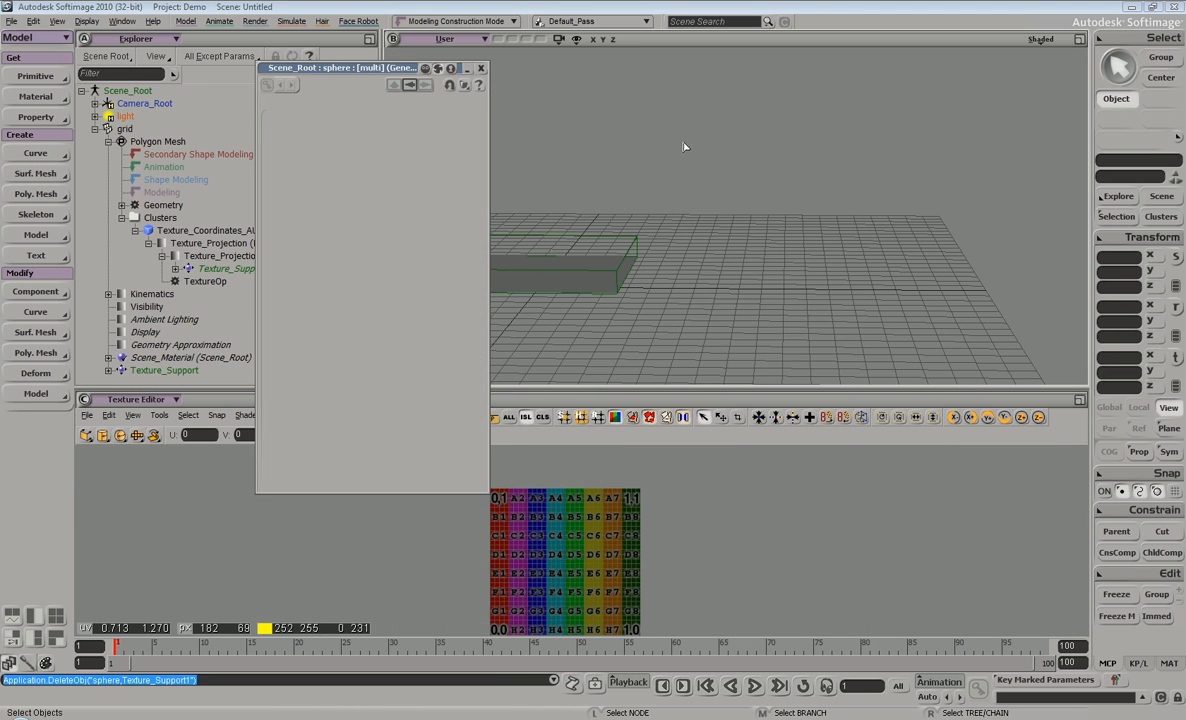
left_click(480, 68)
Select the grid and freeze it to bake its planar projection into explicit UVs.
key("s")
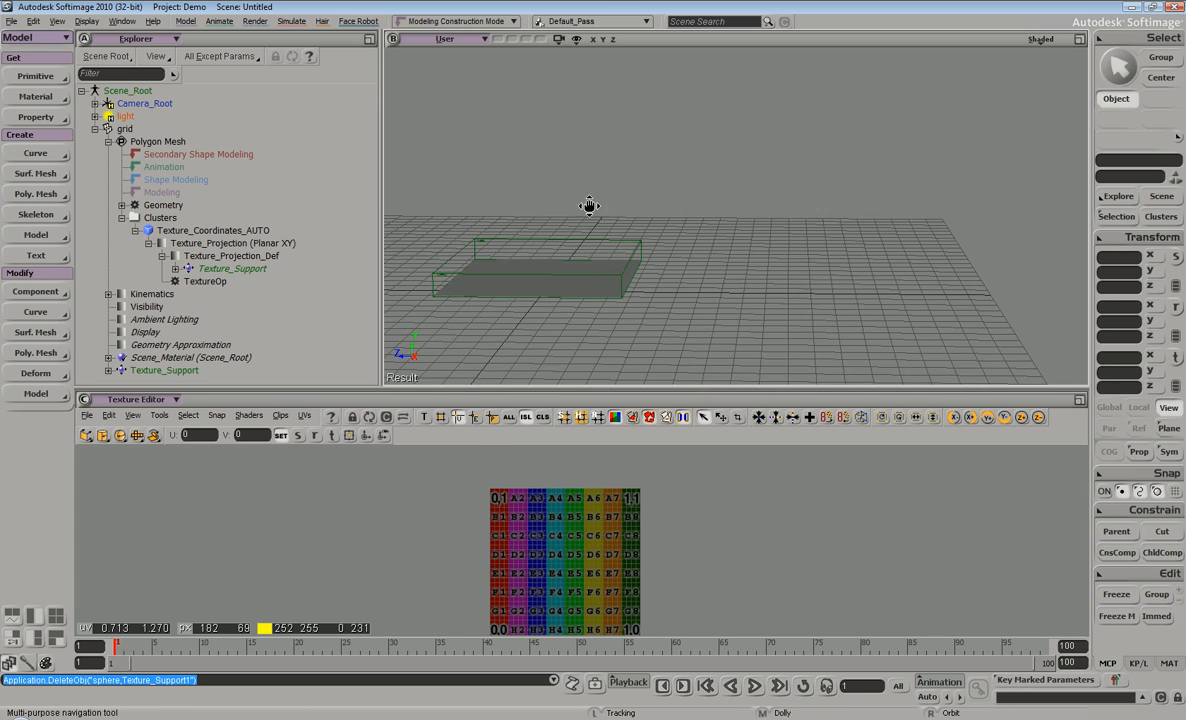
left_click_drag(562, 179, 662, 179)
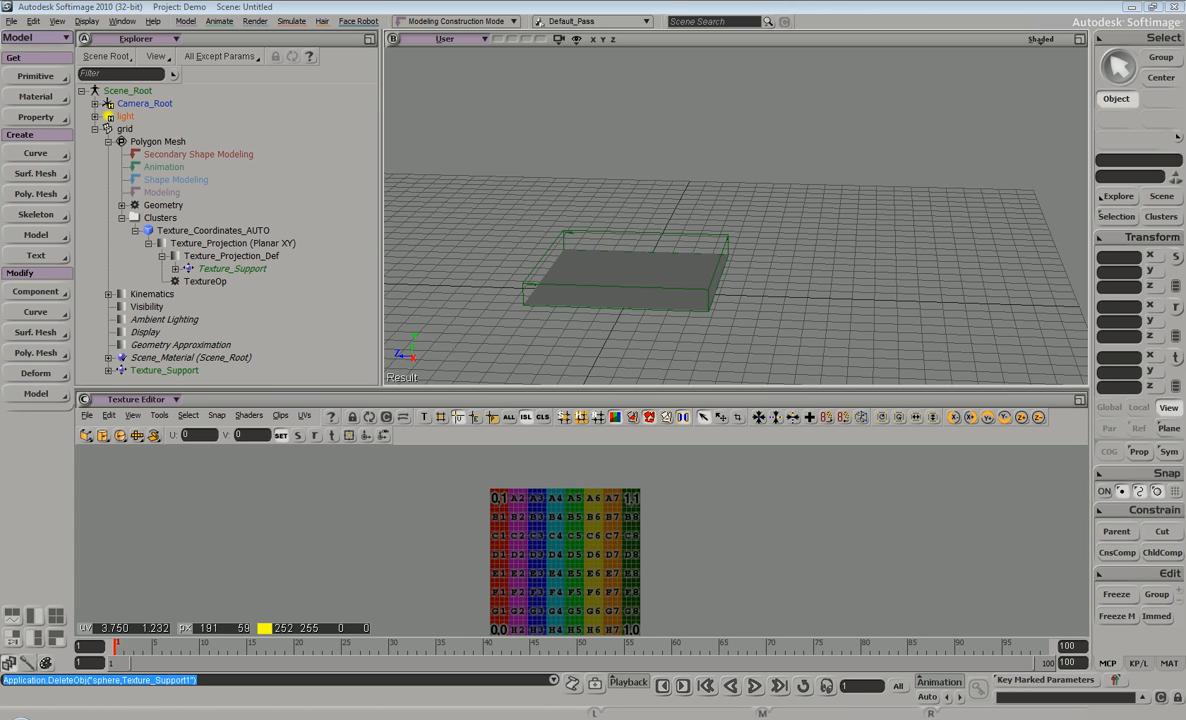
left_click(850, 6)
key("s")
right_click_drag(626, 236, 625, 192)
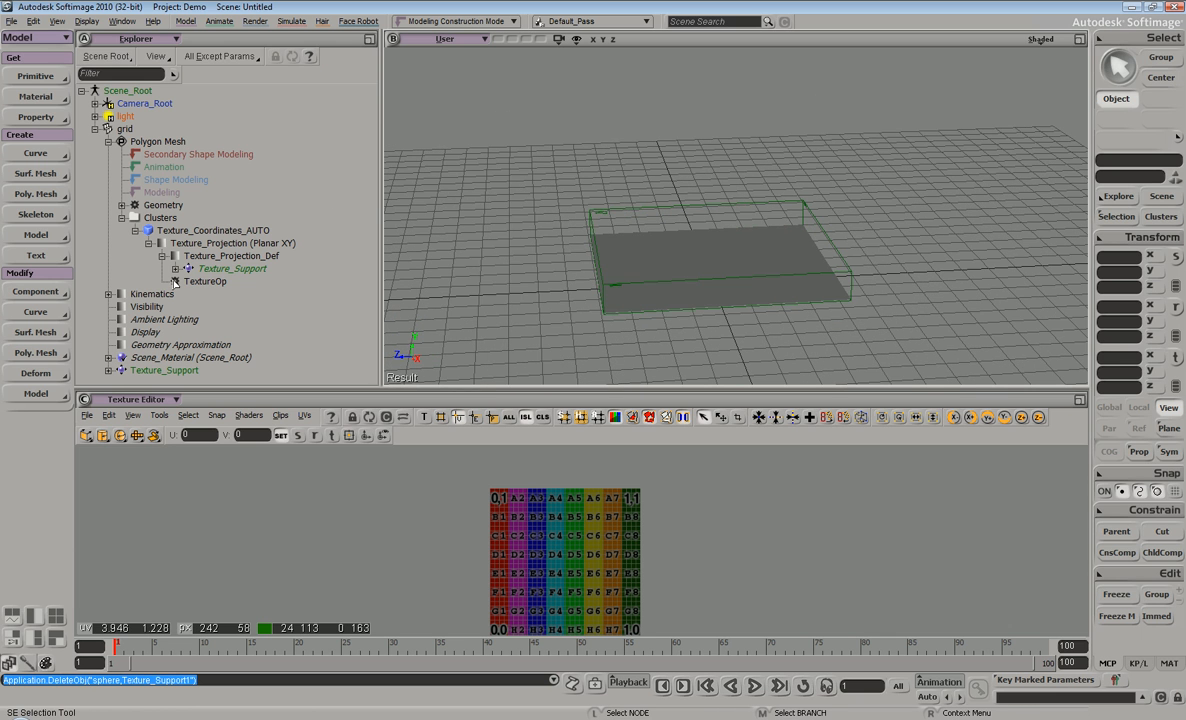
key("s")
right_click_drag(654, 236, 691, 283)
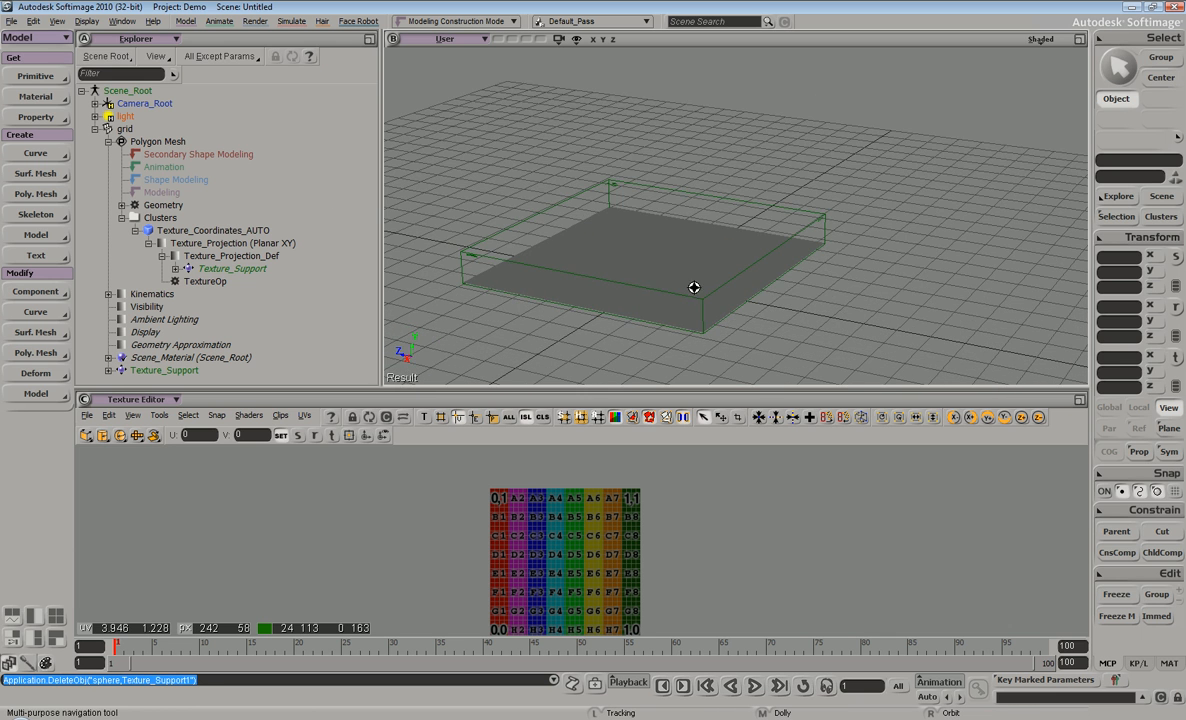
key("space")
left_click(678, 271)
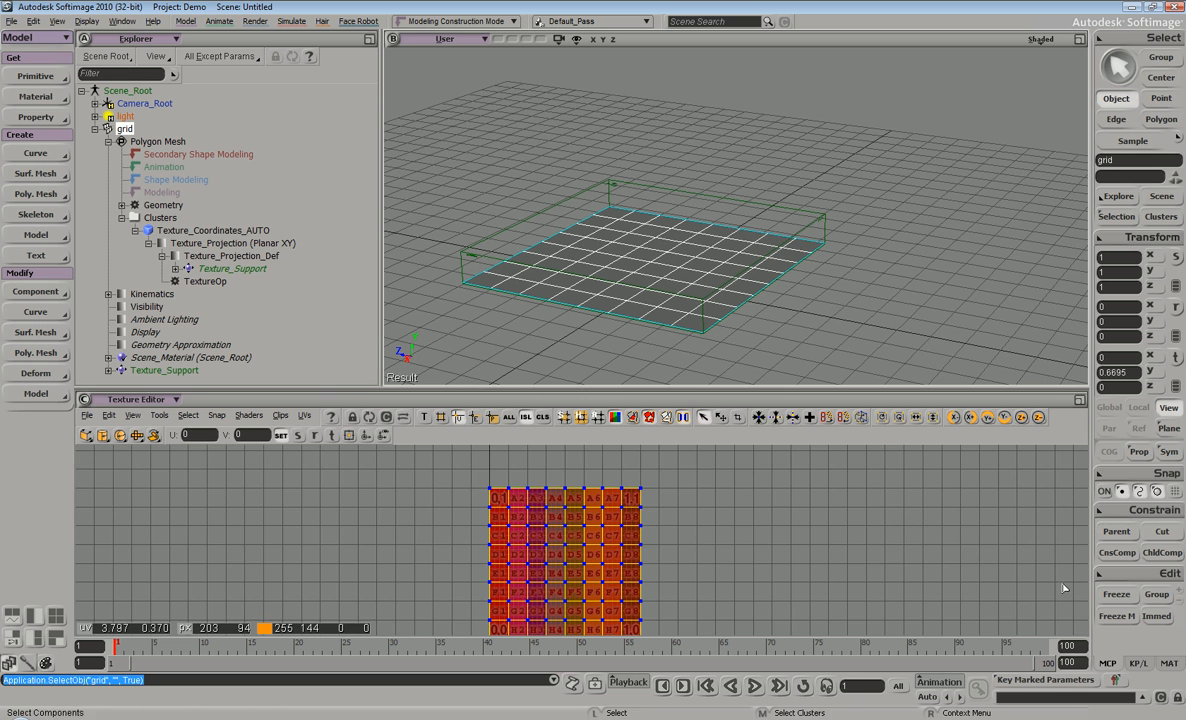
left_click(1117, 594)
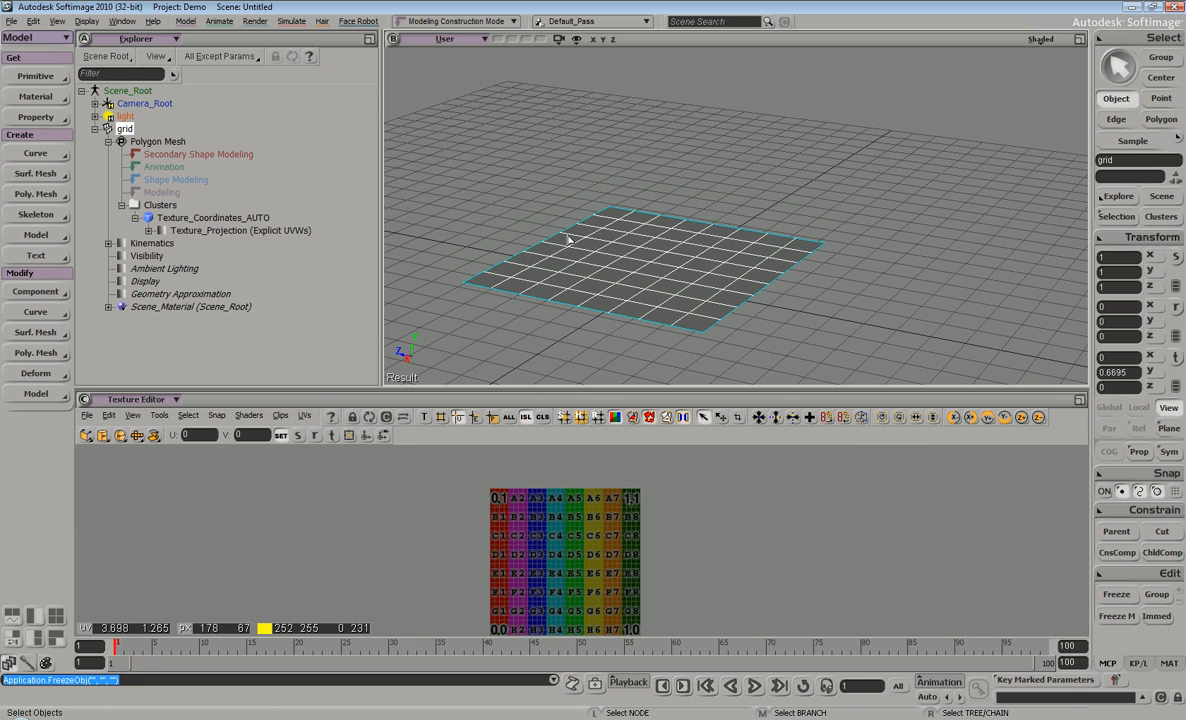
Reselect the frozen grid, try shifting its UVs slightly in the texture editor, and undo the shift.
key("ctrl+shift+a")
left_click(706, 271)
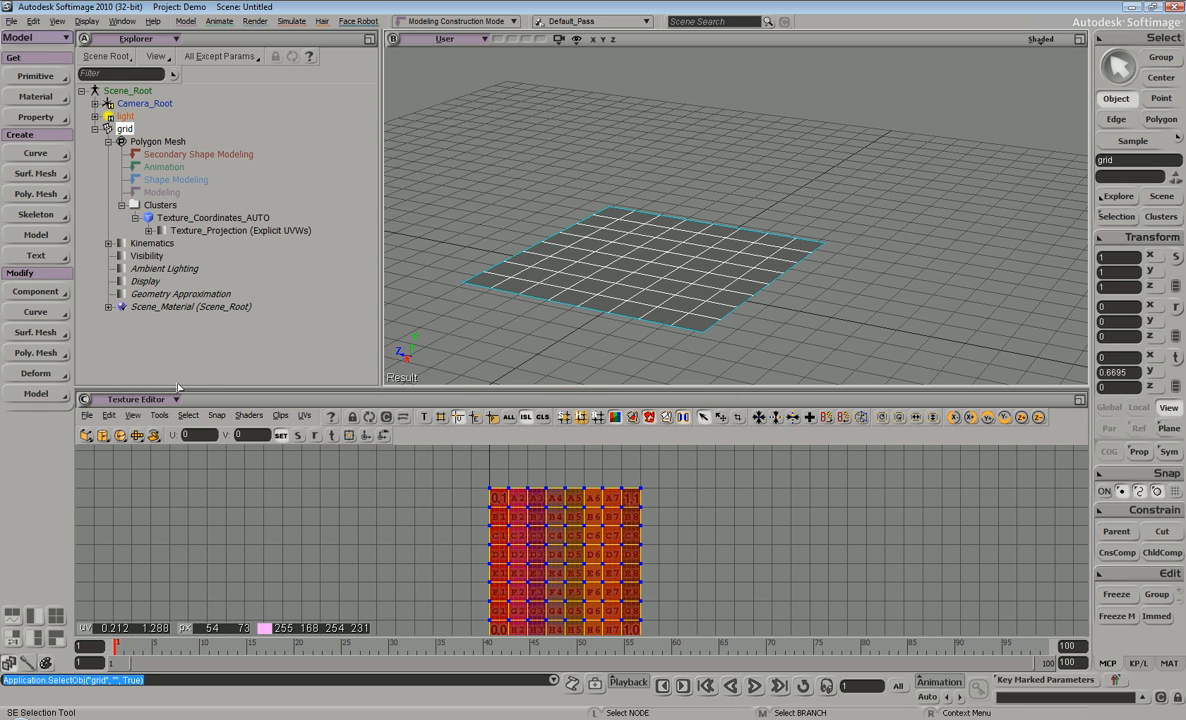
key("v")
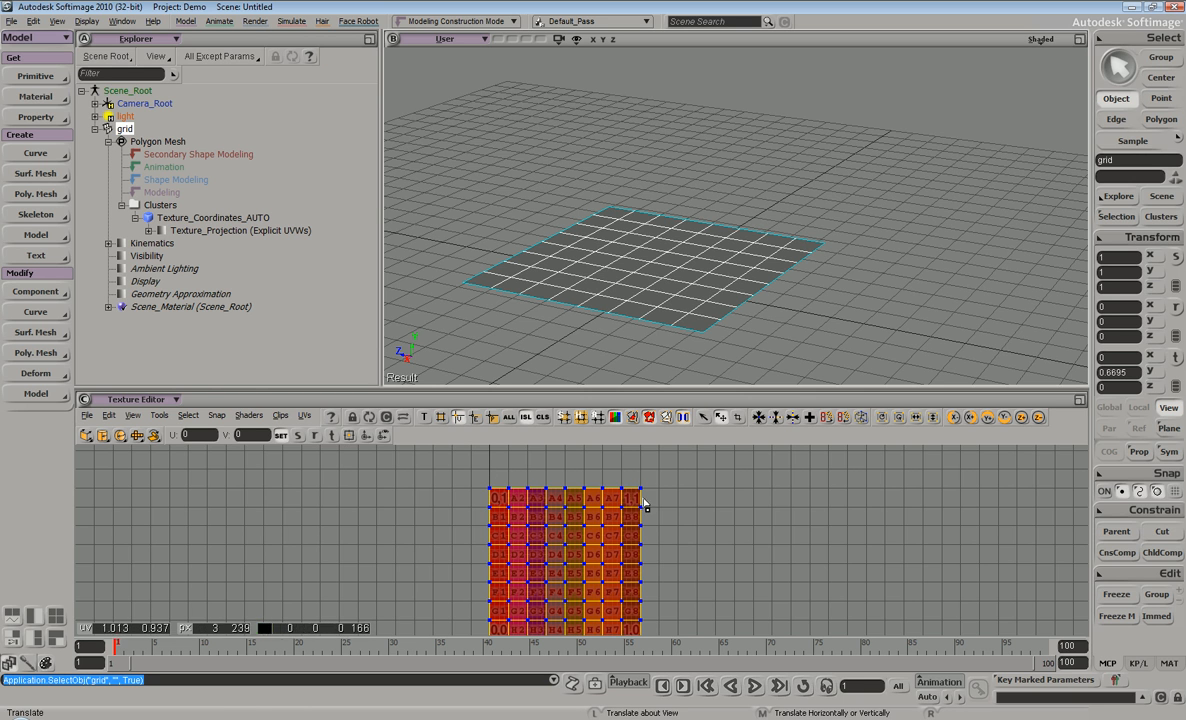
left_click_drag(564, 535, 575, 545)
key("ctrl+z")
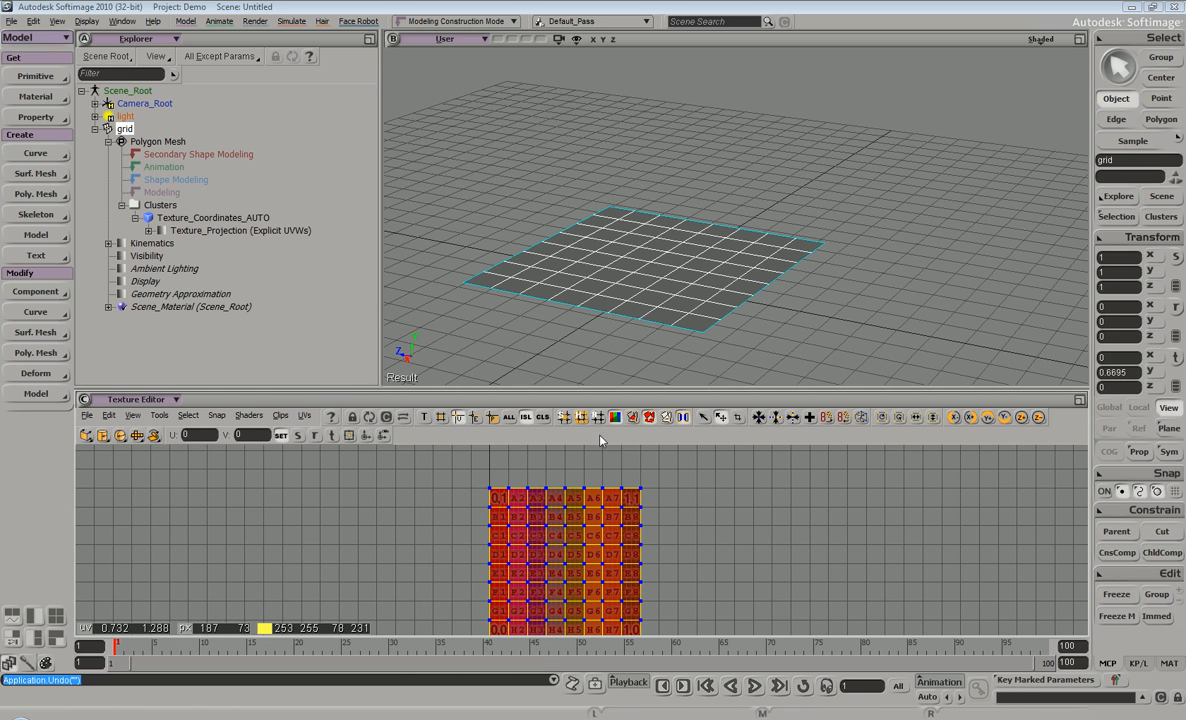
Select the grid in the 3D view and add a Cylindrical texture projection to it.
left_click(640, 91)
key("s")
right_click_drag(646, 217, 701, 222)
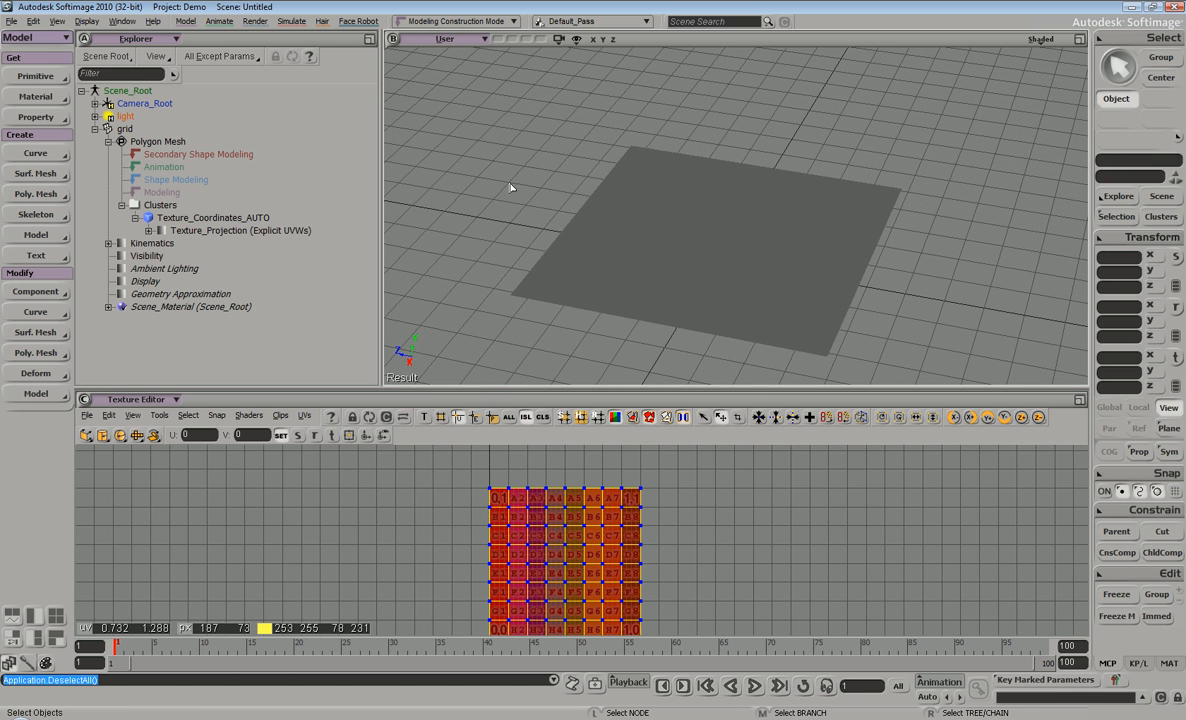
key("s")
right_click_drag(745, 170, 757, 112)
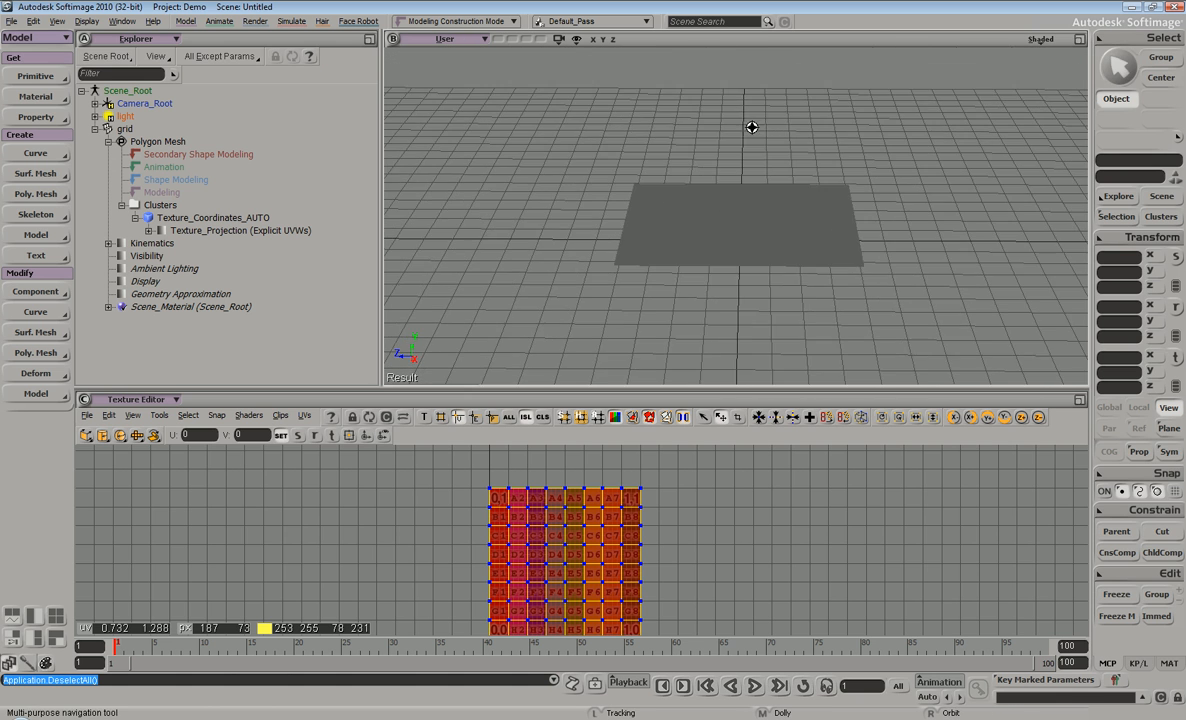
middle_click_drag(757, 112, 702, 244)
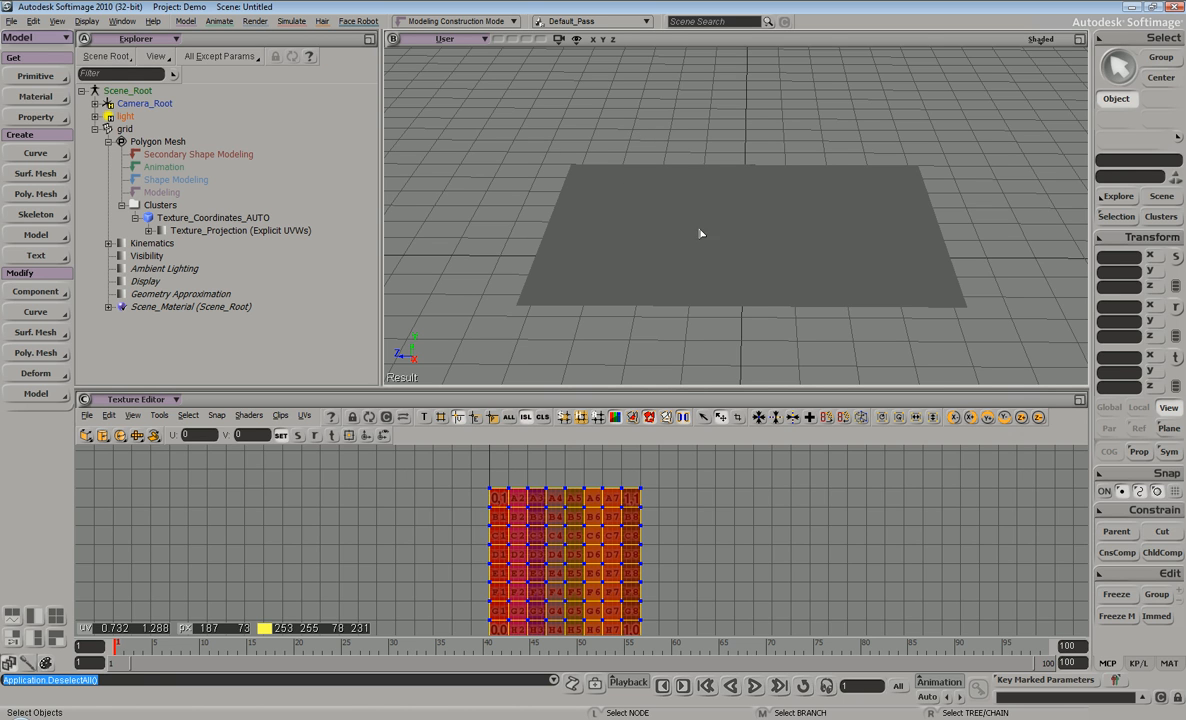
left_click(697, 187)
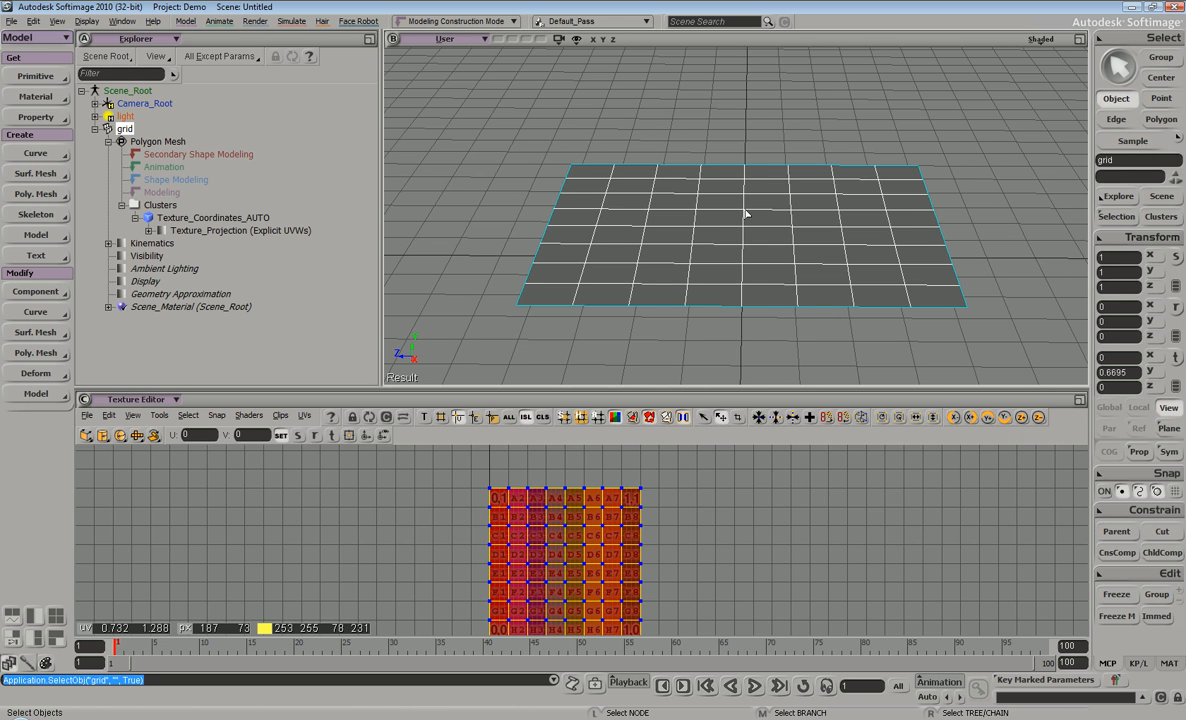
left_click(35, 117)
mouse_move(122, 120)
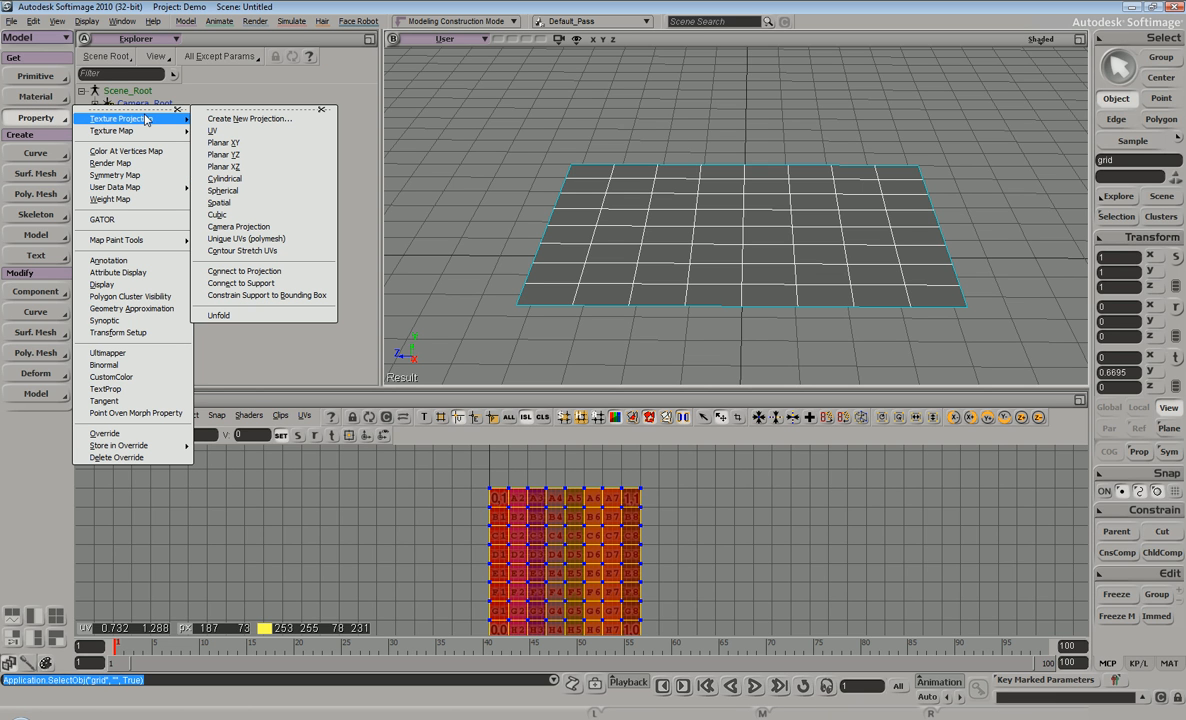
left_click(224, 178)
Inspect the cylindrical support around the grid and highlight the grid's explicit and cylindrical projections in the explorer.
key("s")
right_click_drag(614, 189, 749, 220)
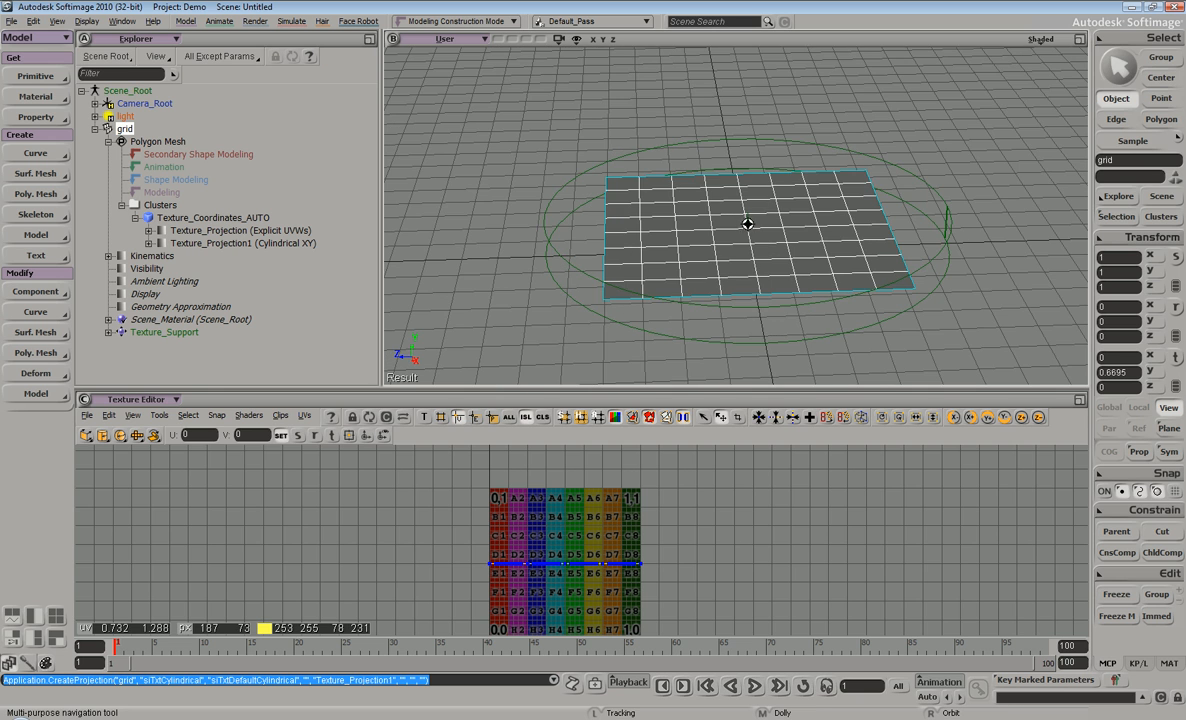
key("space")
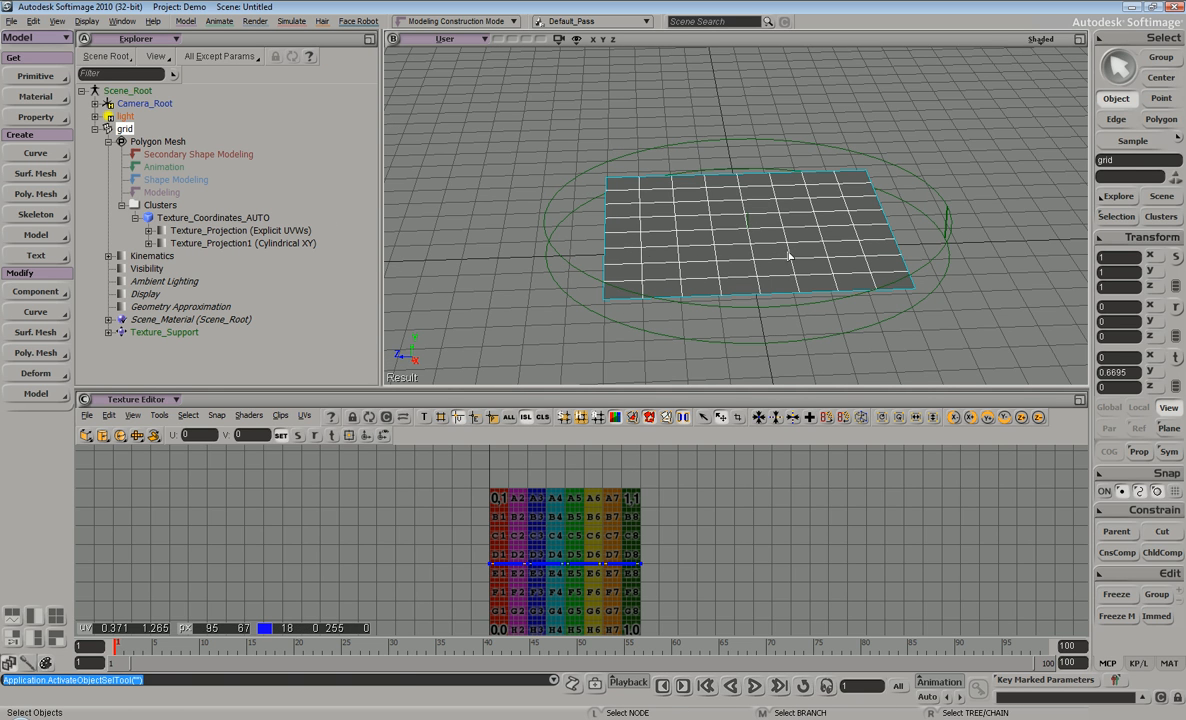
left_click(187, 230)
left_click(197, 244)
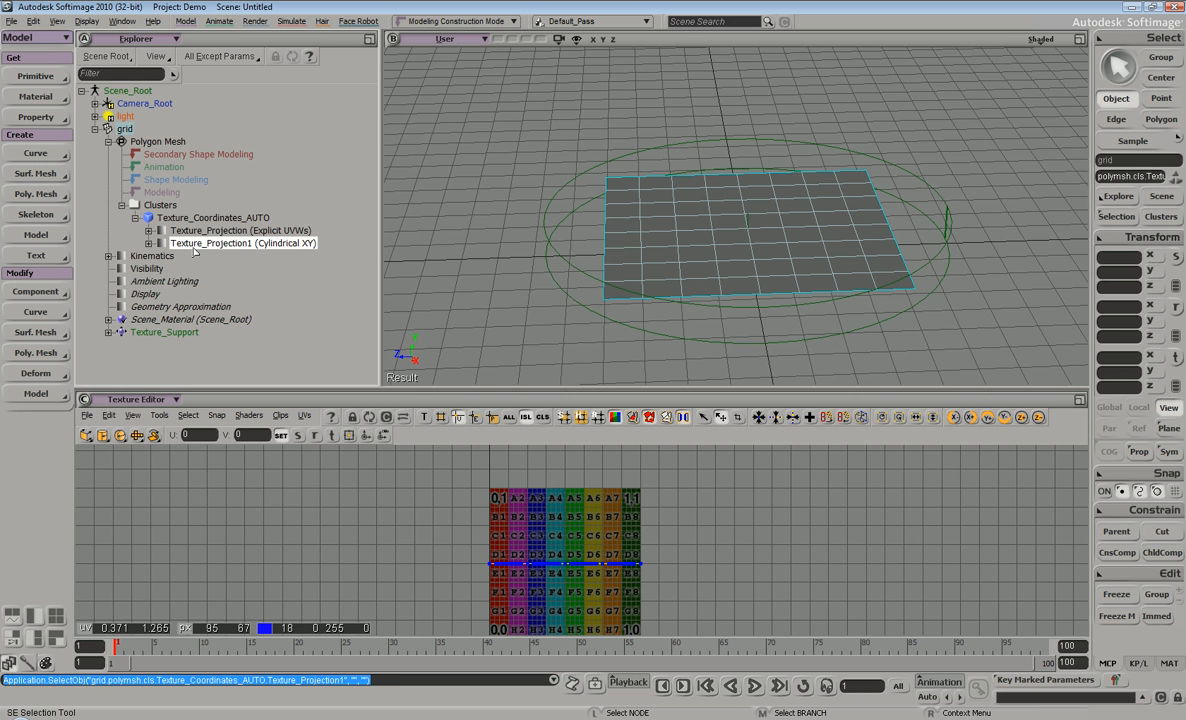
key("v")
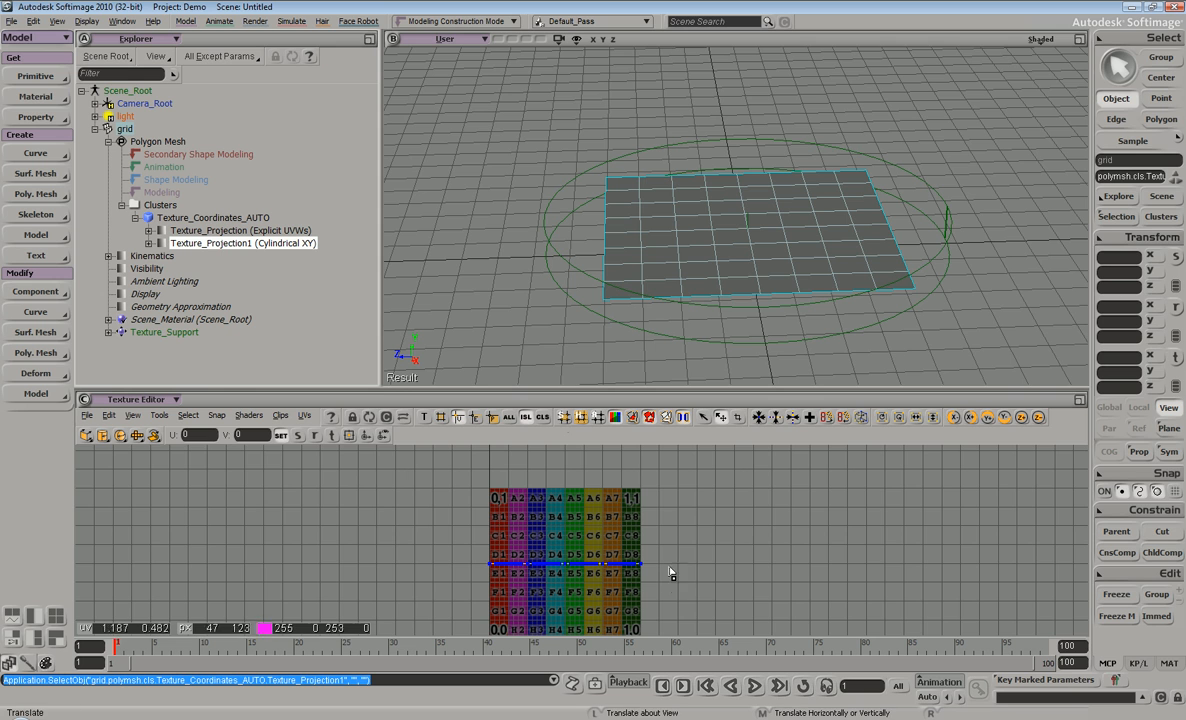
Switch the texture editor between the grid's two UV sets, Texture_Projection and Texture_Projection1, finishing on Texture_Projection.
left_click(305, 418)
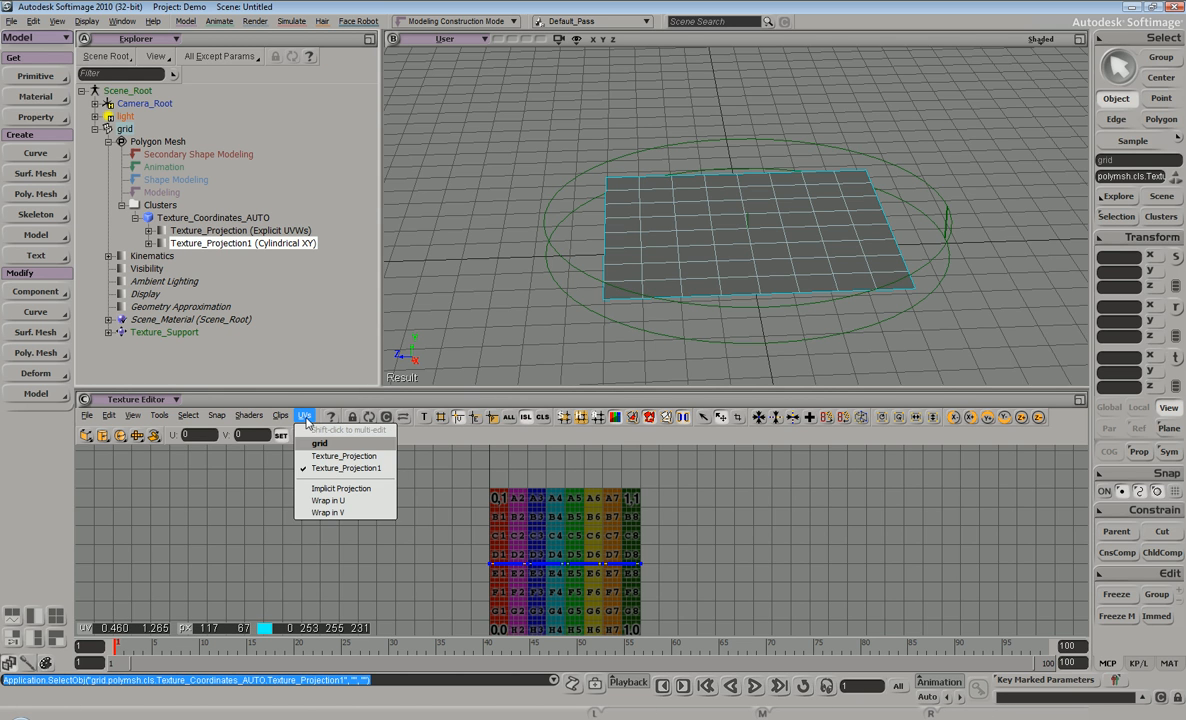
left_click(343, 456)
left_click(305, 416)
left_click(345, 468)
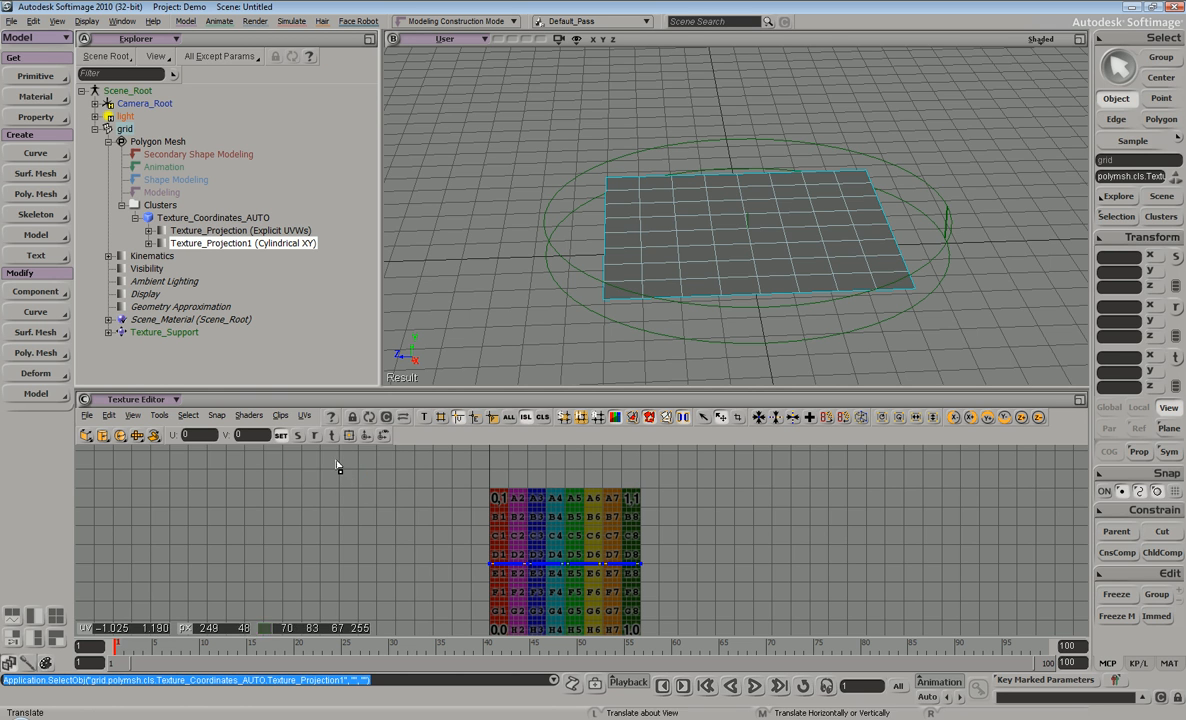
left_click(305, 416)
left_click(343, 456)
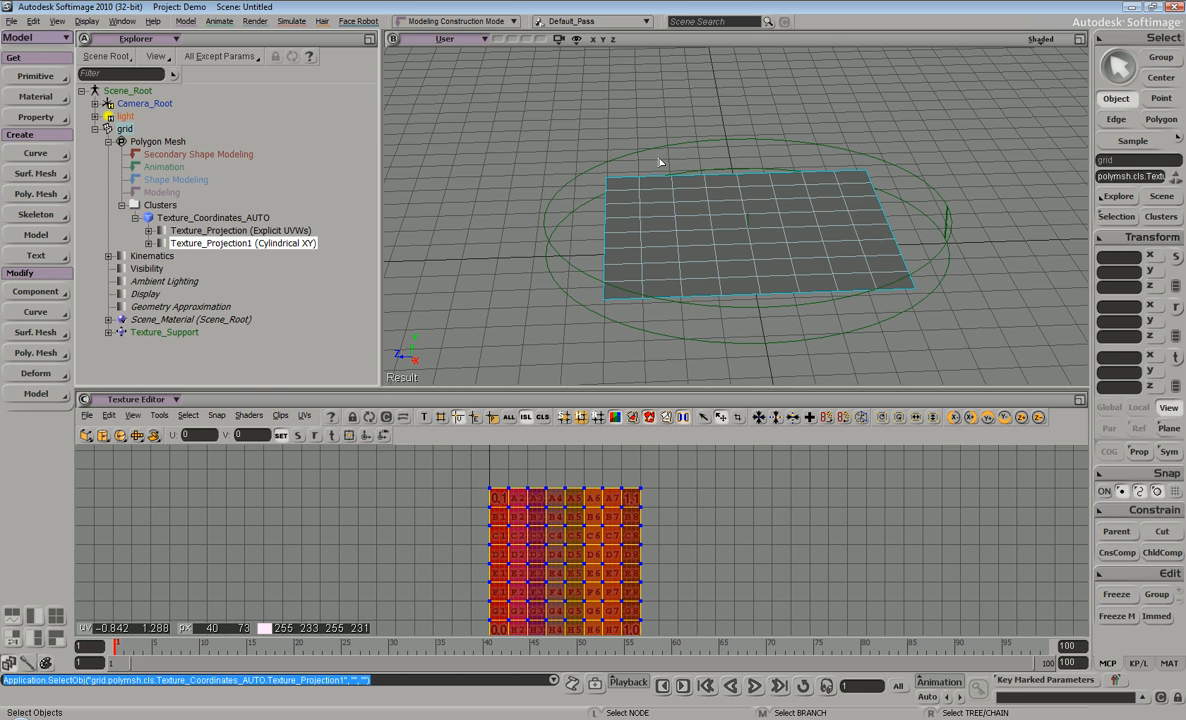
Delete the grid's cylindrical texture support along with its projection.
left_click(946, 220)
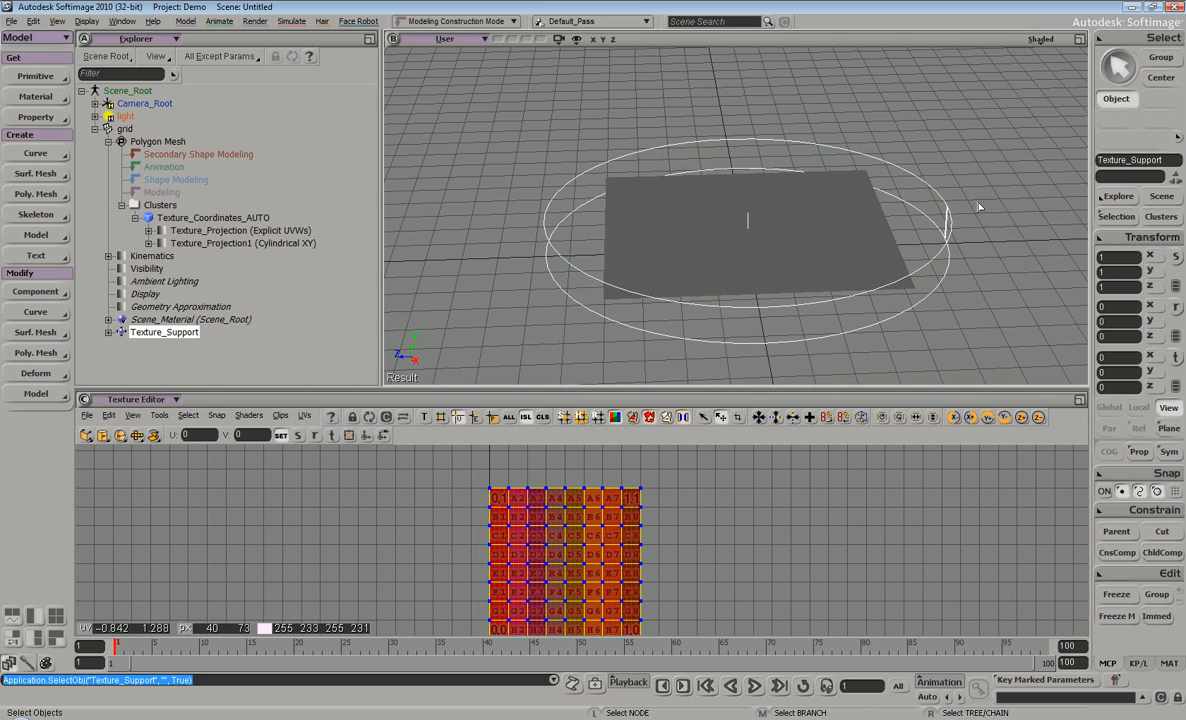
key("Delete")
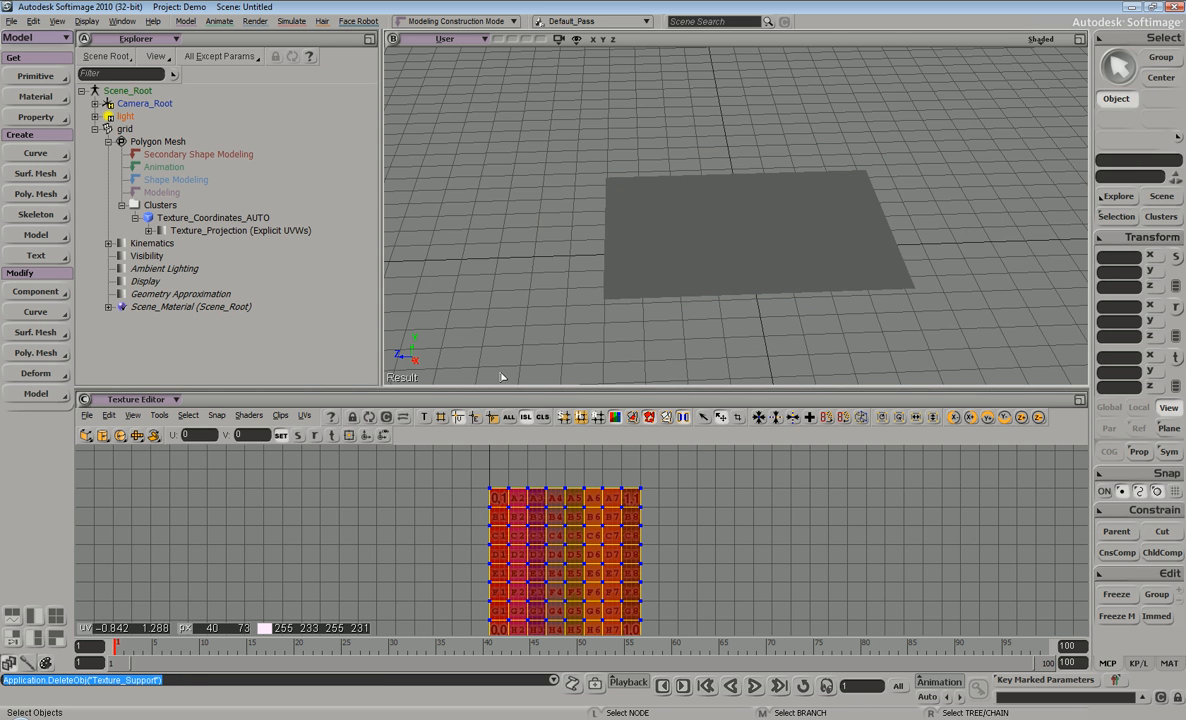
key("s")
right_click_drag(809, 178, 747, 179)
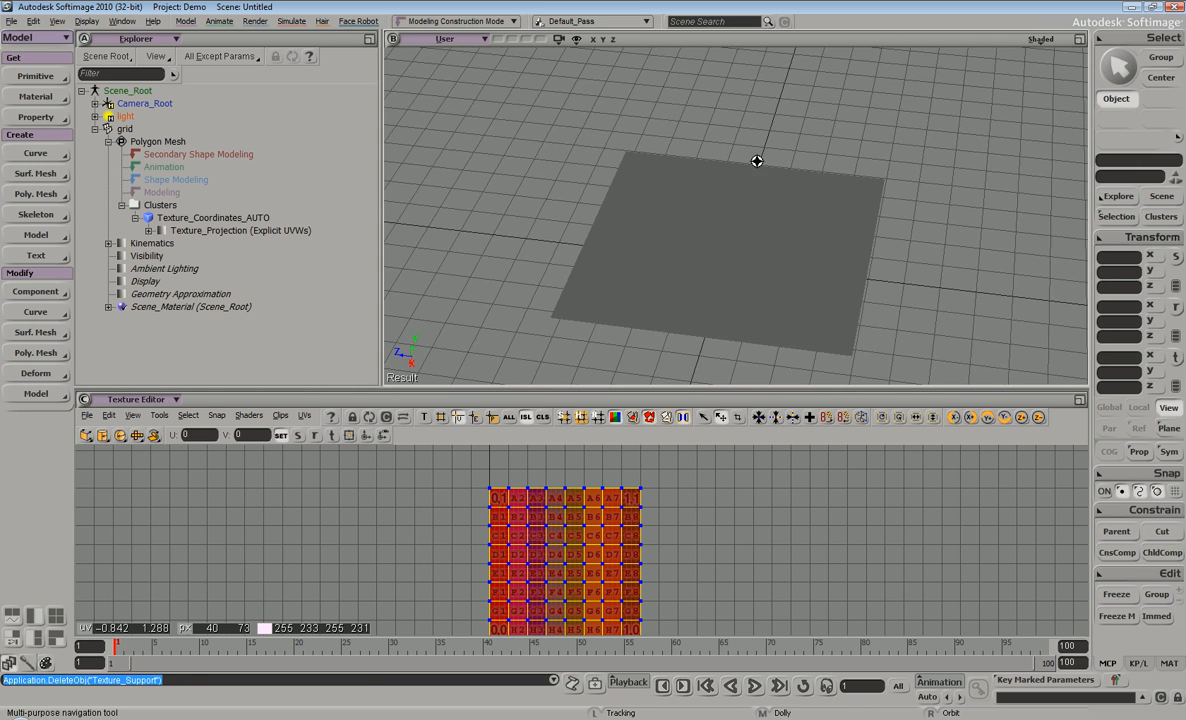
middle_click_drag(747, 179, 757, 212)
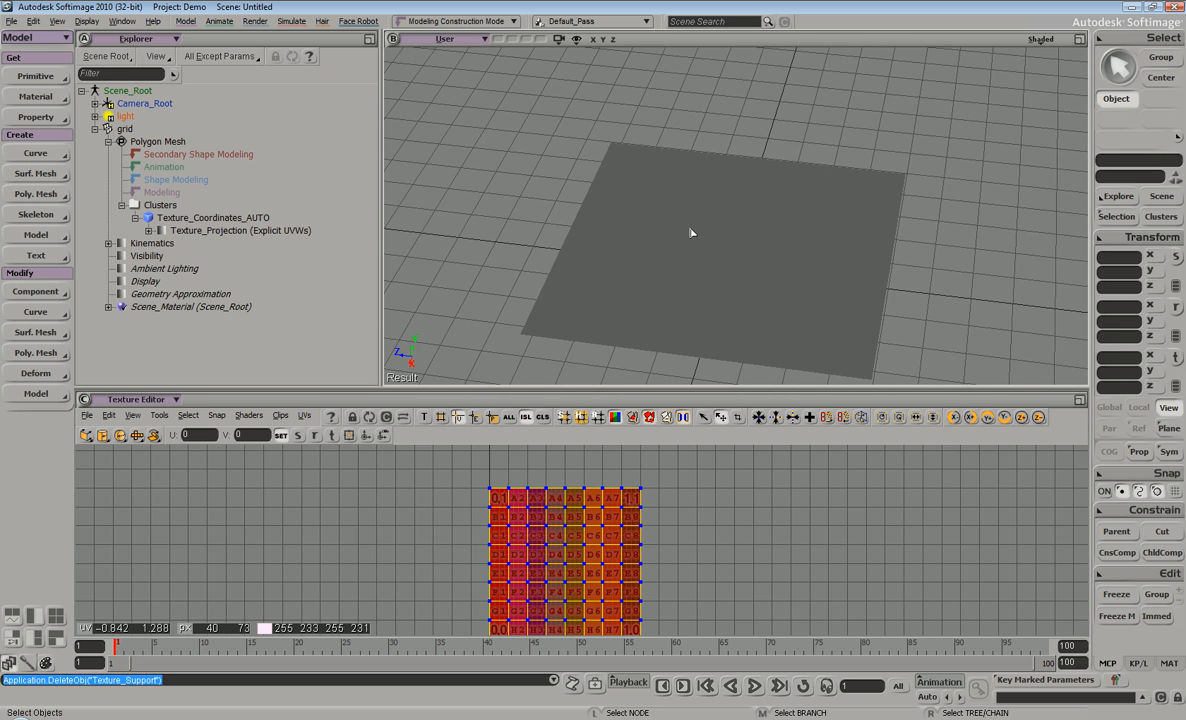
key("s")
right_click_drag(778, 243, 1019, 110)
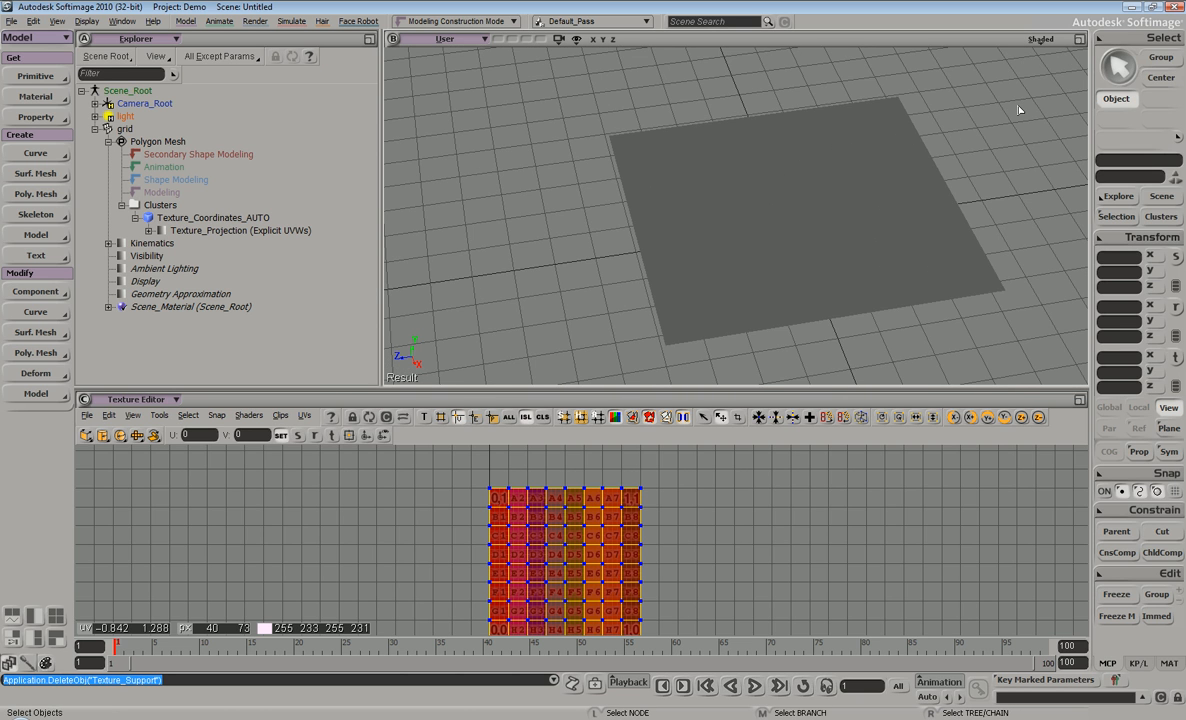
Select half of the grid's polygons, four full columns on one side, and remove the one extra polygon from the selection.
key("s")
right_click_drag(840, 246, 802, 257)
left_click(797, 238)
key("s")
middle_click_drag(882, 226, 836, 140)
key("u")
left_click_drag(945, 108, 754, 386)
key("s")
right_click_drag(773, 225, 727, 173)
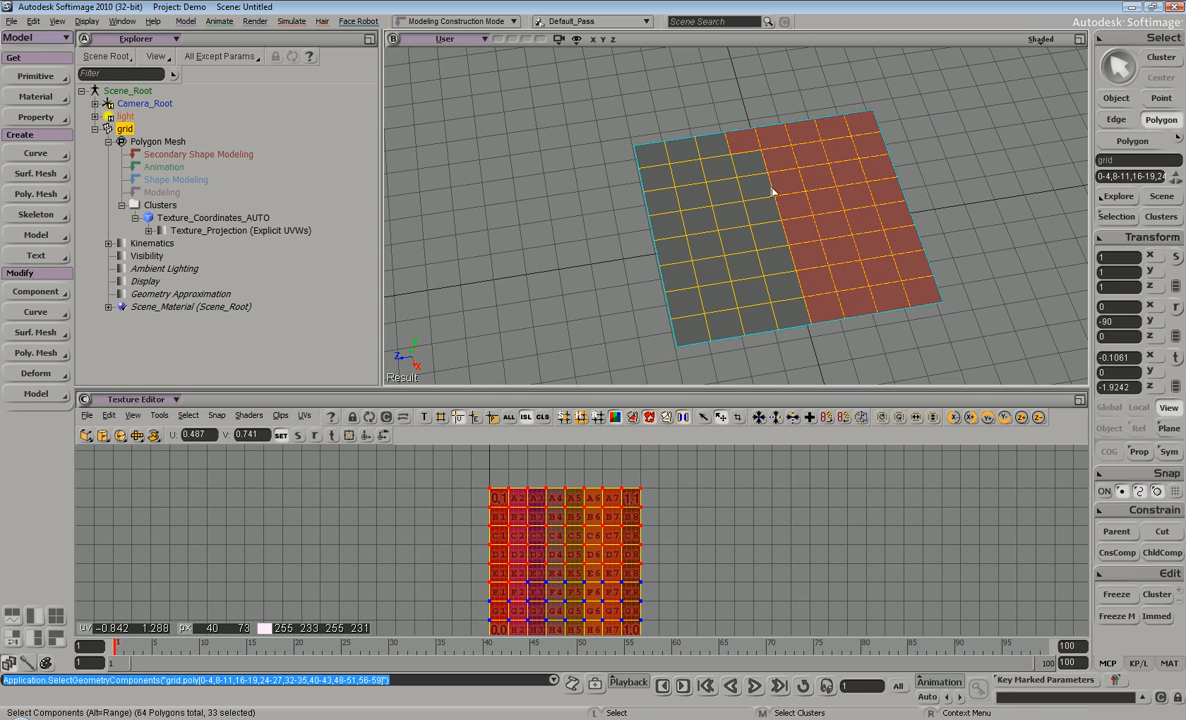
key("s")
right_click_drag(806, 163, 757, 188)
key("s")
left_click_drag(789, 258, 793, 234)
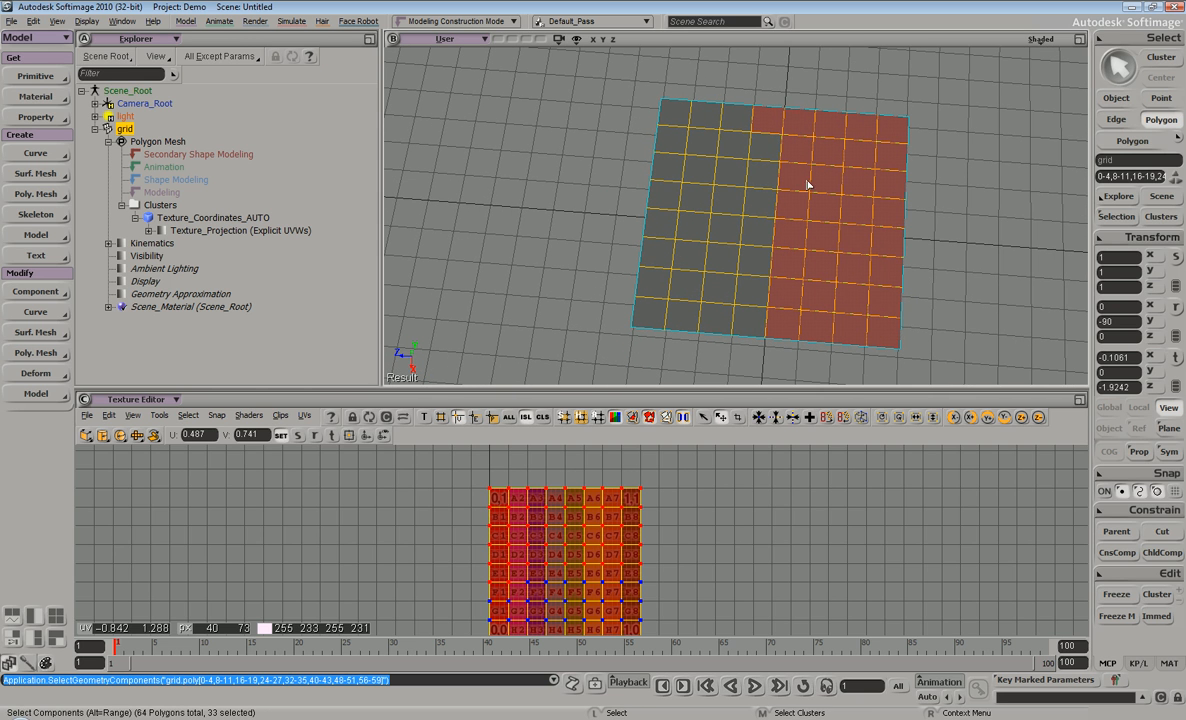
left_click(769, 120, "ctrl")
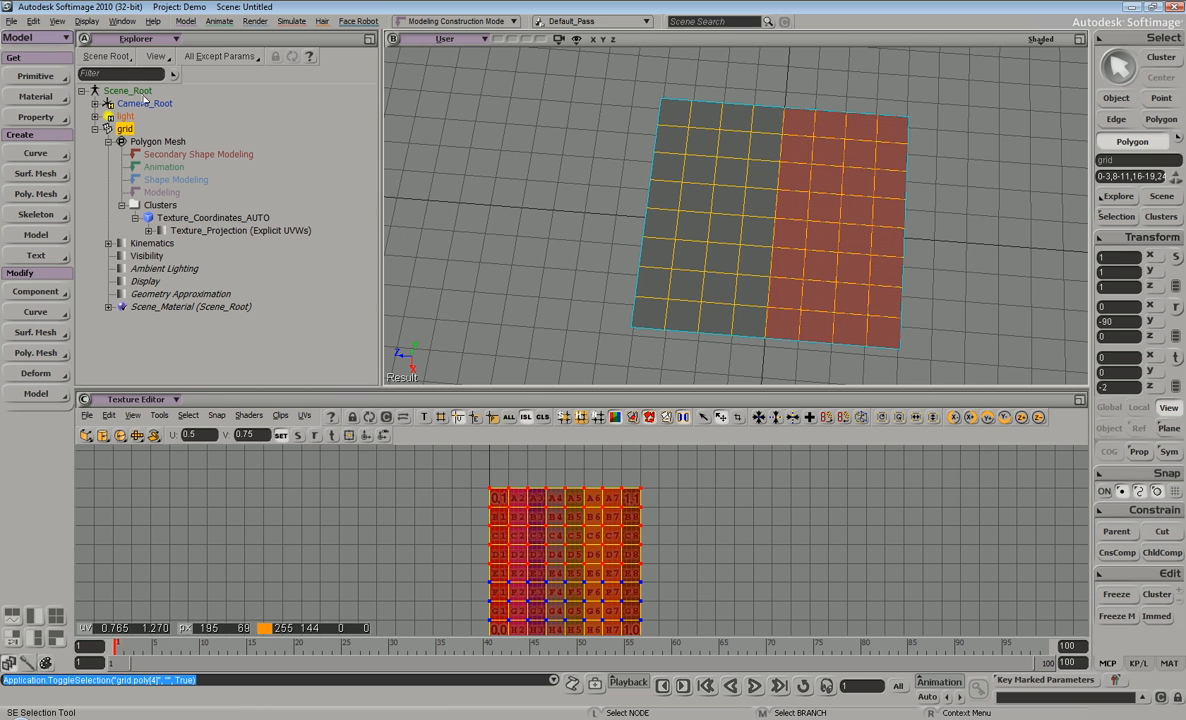
Add a Planar XZ texture projection to the selected half of the grid's polygons.
left_click(30, 117)
mouse_move(163, 120)
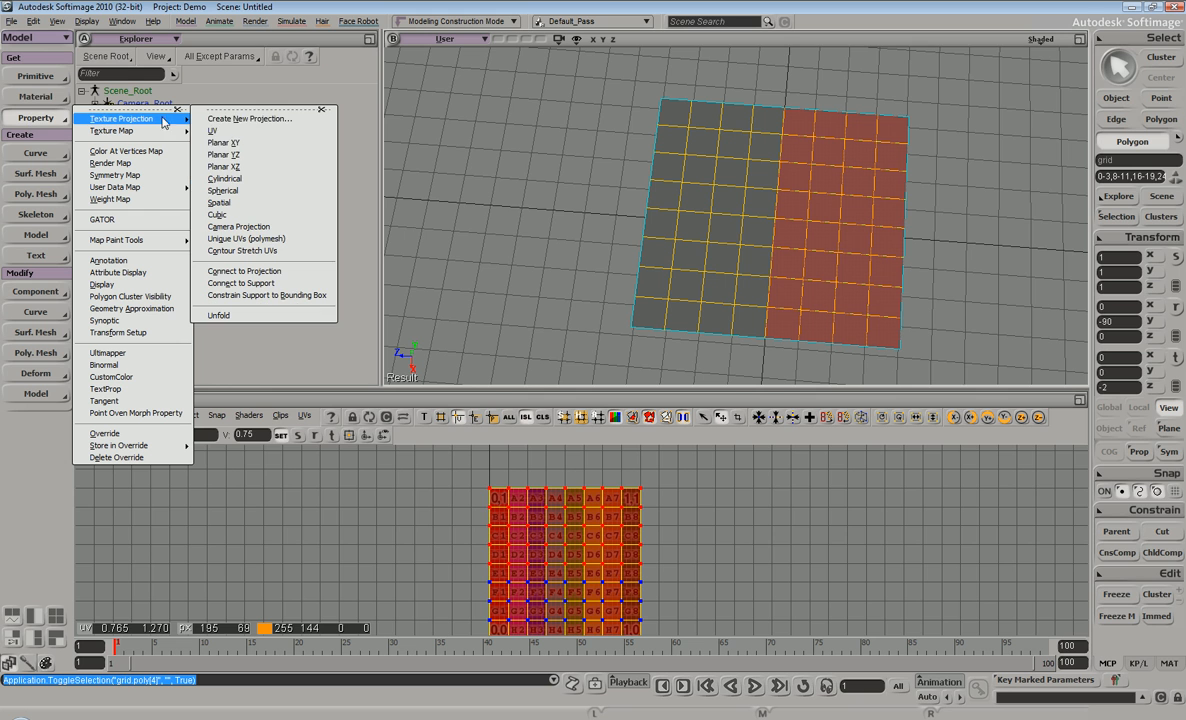
left_click(231, 166)
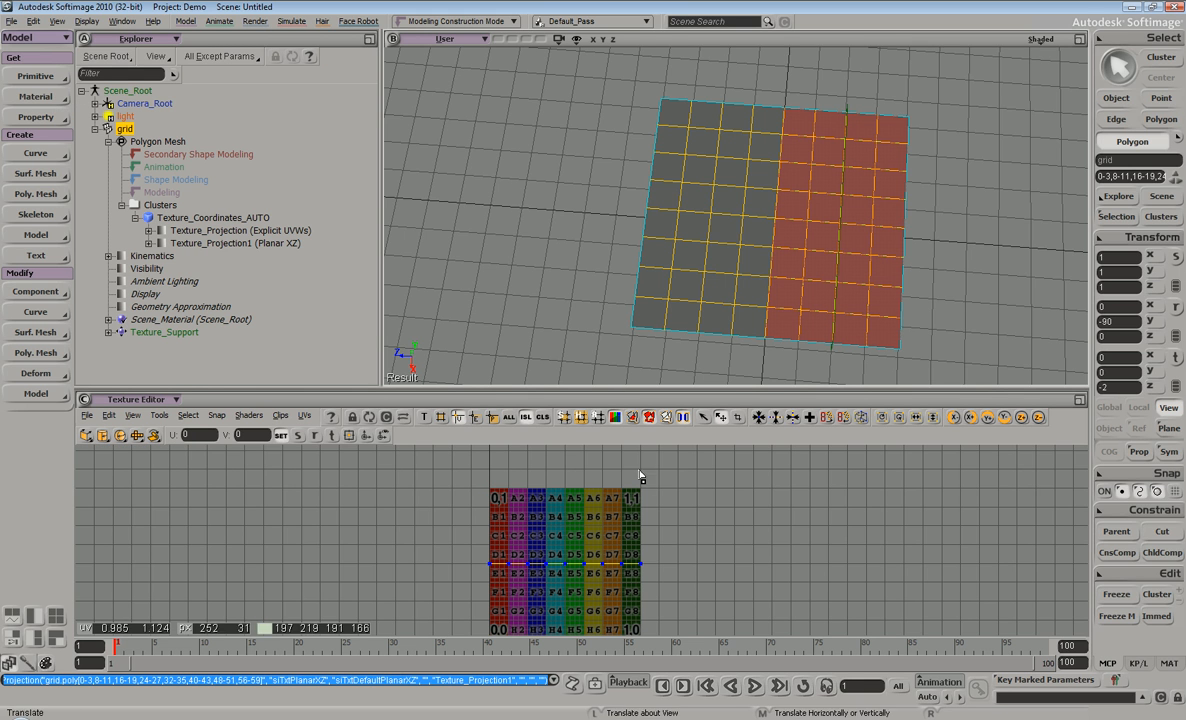
Highlight the explicit and Planar XZ projections and their shared texture coordinates cluster in the explorer.
left_click(193, 232)
left_click(222, 244)
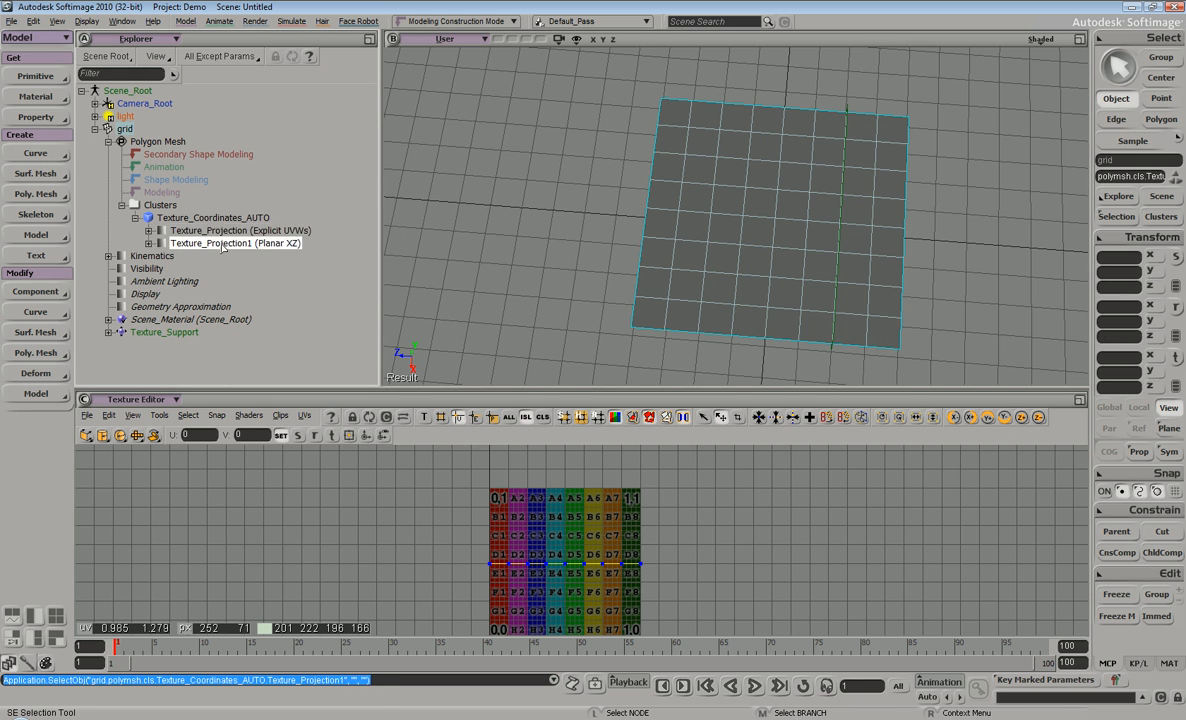
left_click(217, 232)
left_click(221, 218)
left_click(224, 244)
Undo the recent selection changes back to the half-grid polygon selection.
key("ctrl+z")
key("ctrl+z")
key("ctrl+z")
key("ctrl+z")
key("ctrl+z")
key("ctrl+z")
key("ctrl+z")
key("ctrl+z")
key("ctrl+z")
key("ctrl+z")
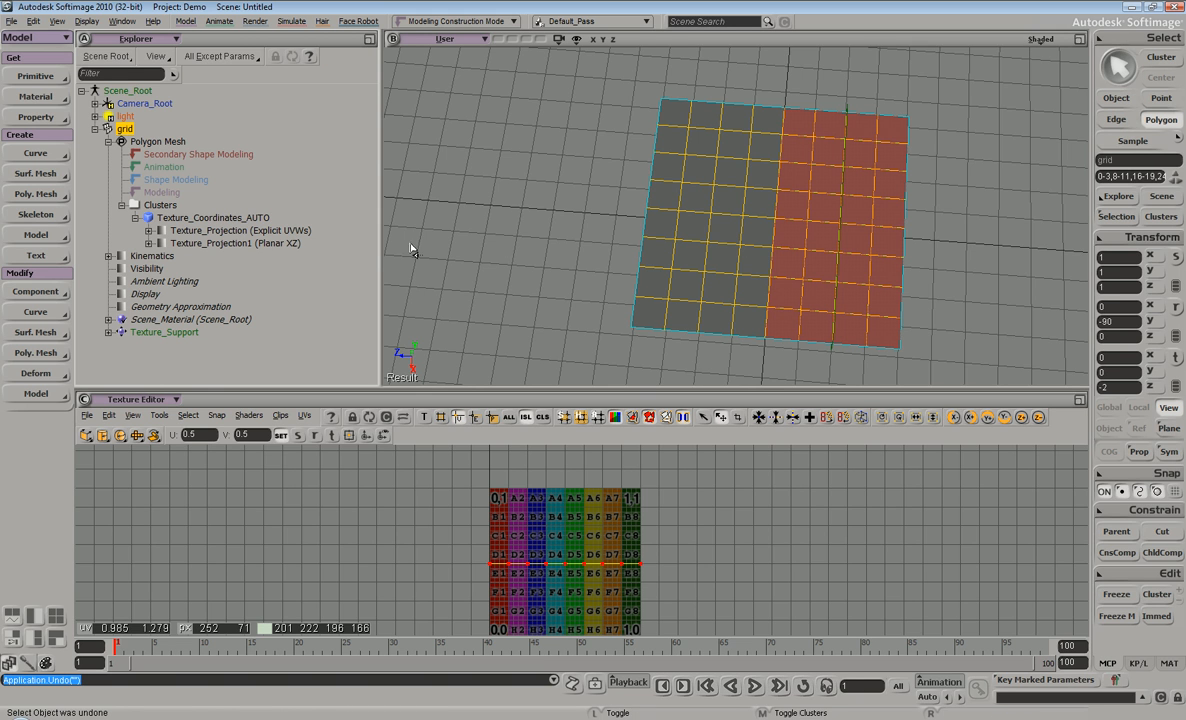
Delete the grid's Planar XZ texture projection and reselect the grid.
left_click(262, 243)
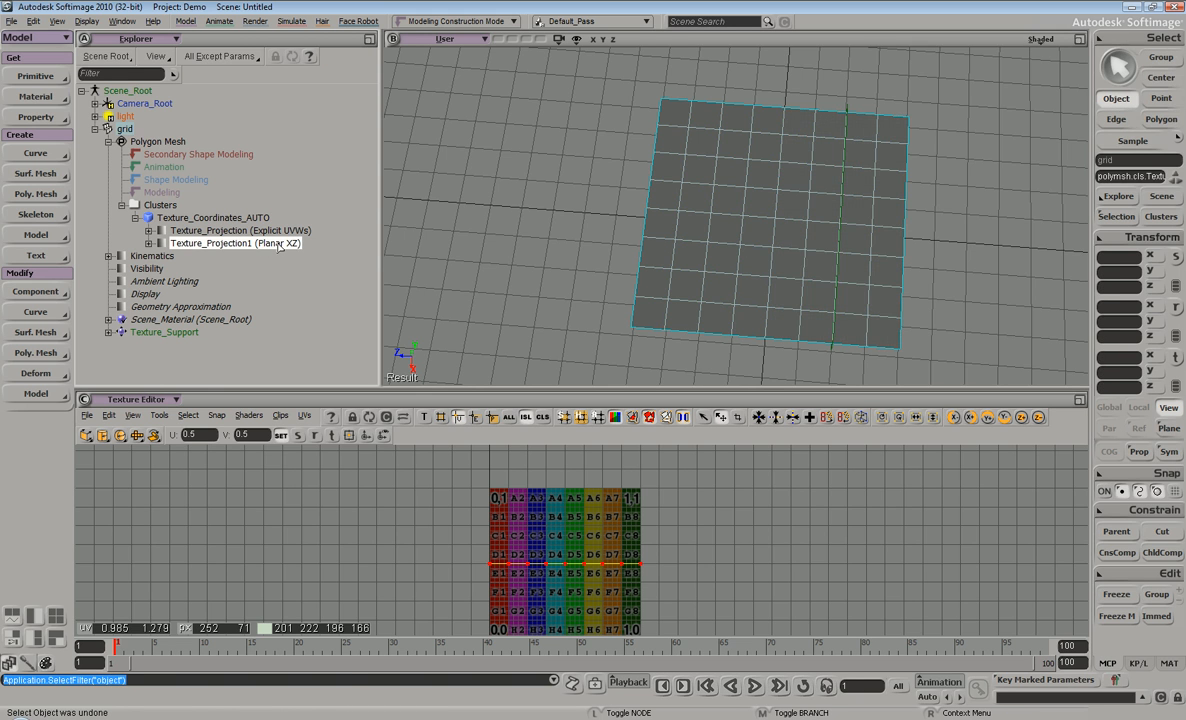
key("Delete")
left_click(818, 213)
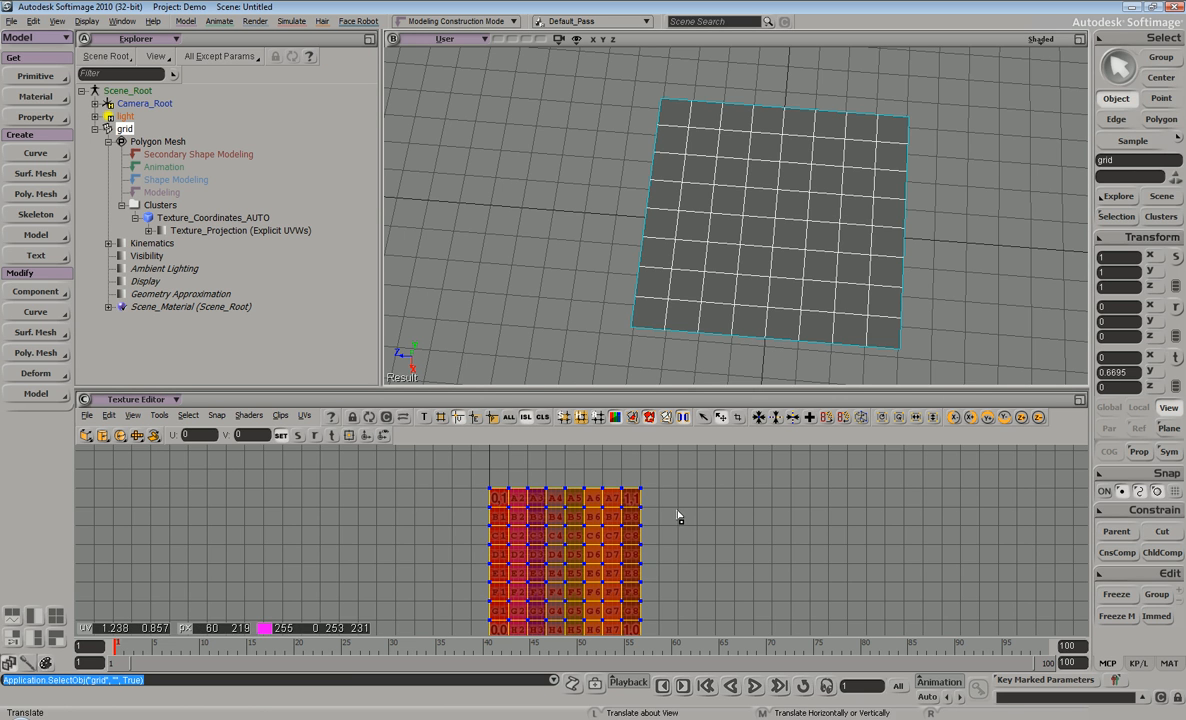
Return to the grid's polygon selection and apply a Best Fit planar subprojection to the selected half.
key("u")
key("s")
middle_click_drag(914, 202, 862, 198)
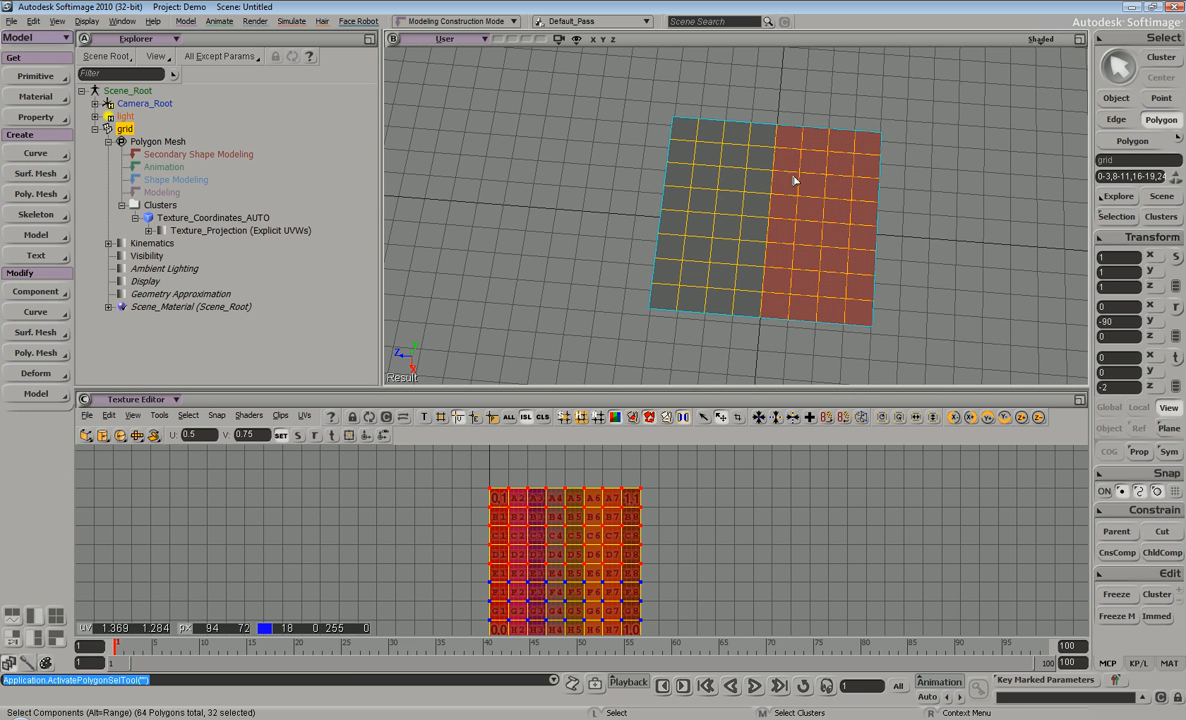
left_click(159, 415)
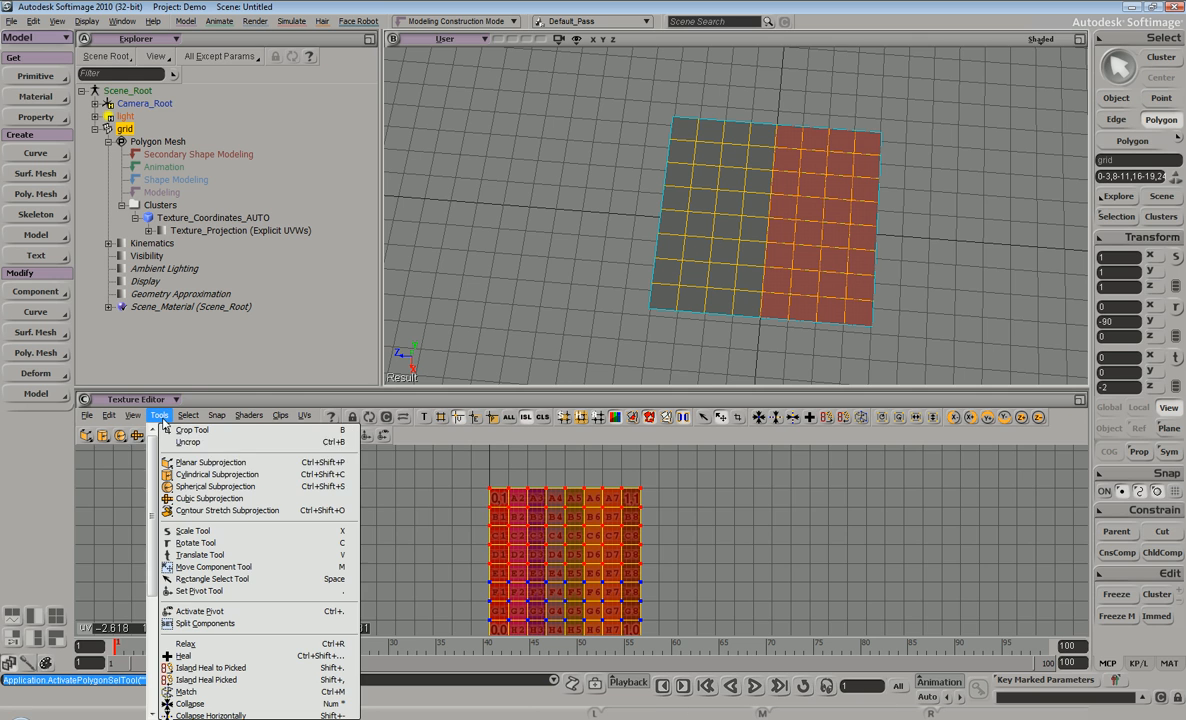
left_click(226, 463)
left_click(86, 436)
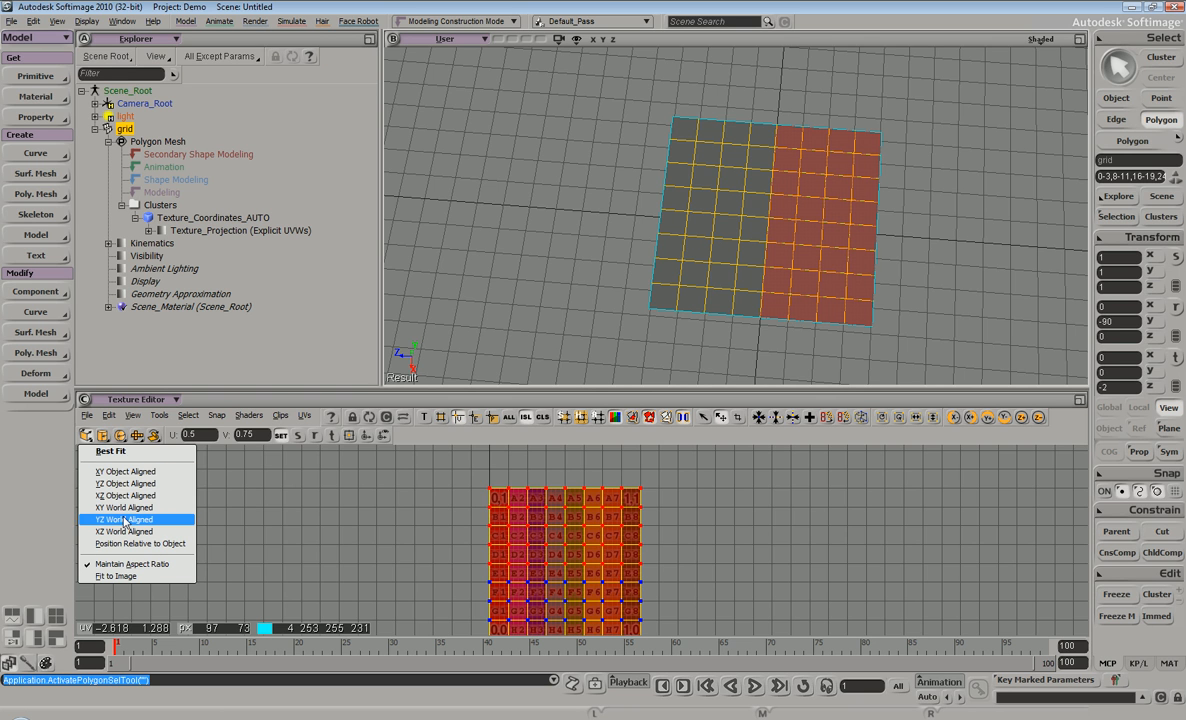
left_click(151, 457)
Select the subprojection's planar texture support and translate it sideways over the grid to a Z position of about -0.33.
key("s")
right_click_drag(815, 205, 851, 154)
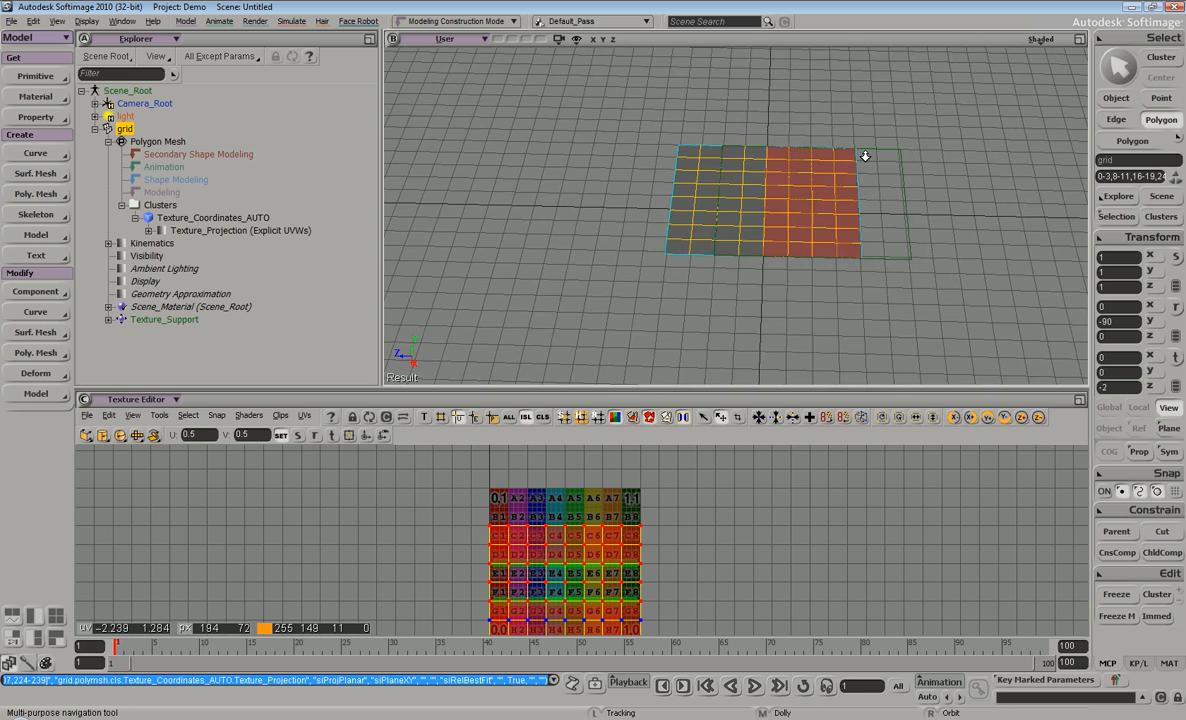
middle_click_drag(851, 154, 880, 208)
key("space")
left_click(933, 266)
key("v")
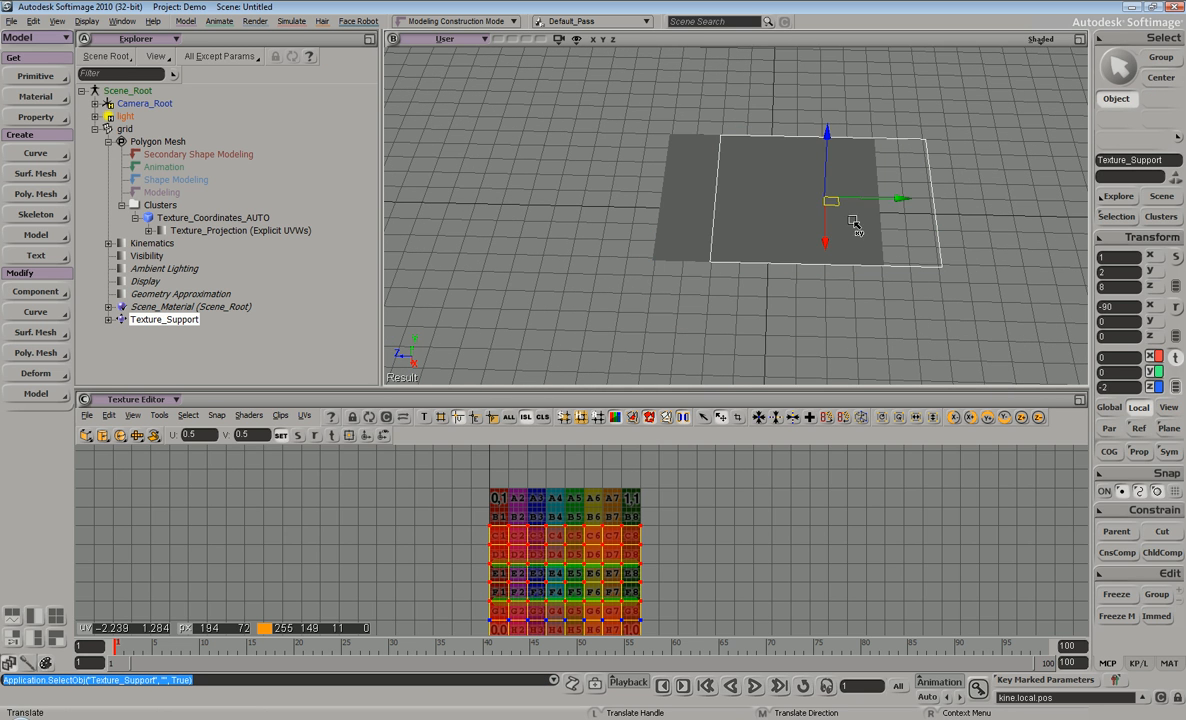
left_click_drag(900, 198, 852, 160)
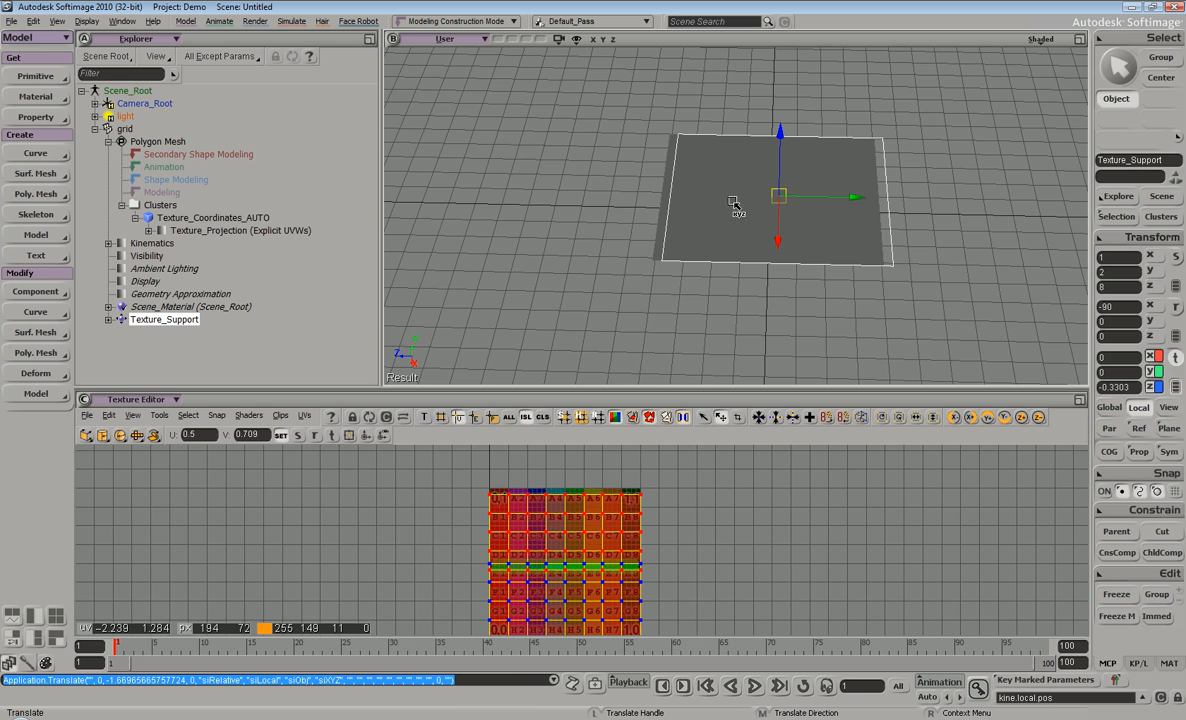
key("s")
right_click_drag(838, 185, 810, 205)
middle_click_drag(810, 205, 922, 48)
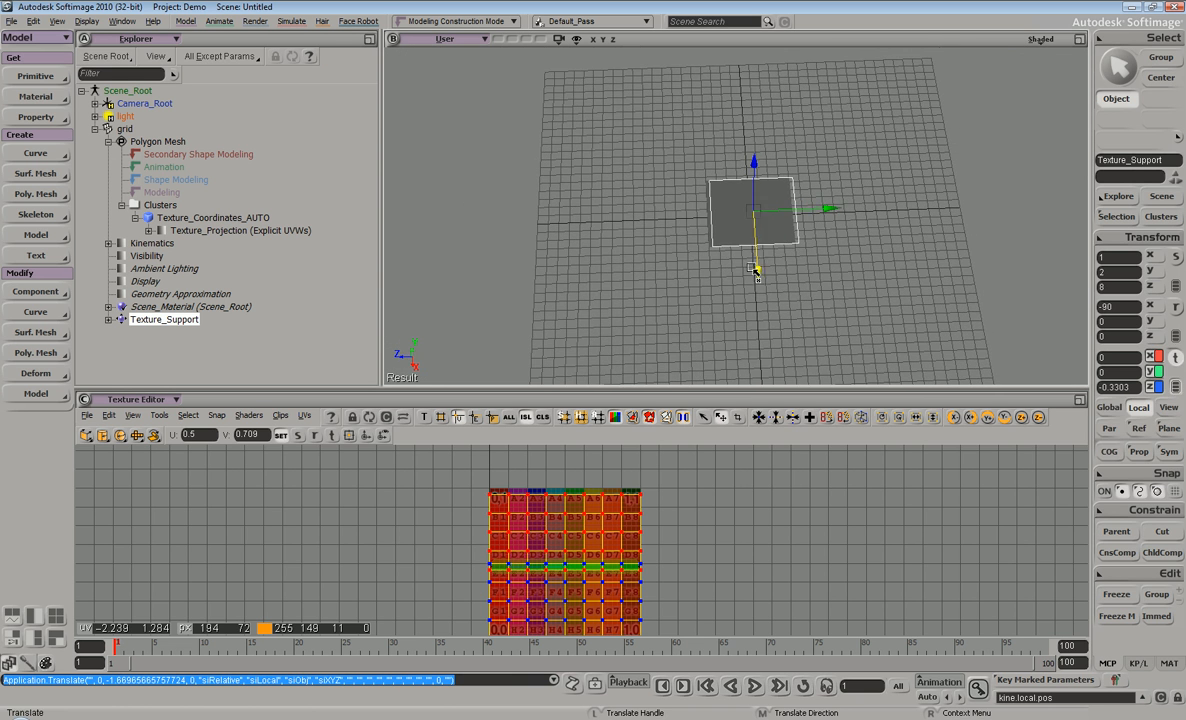
key("s")
right_click_drag(757, 197, 815, 201)
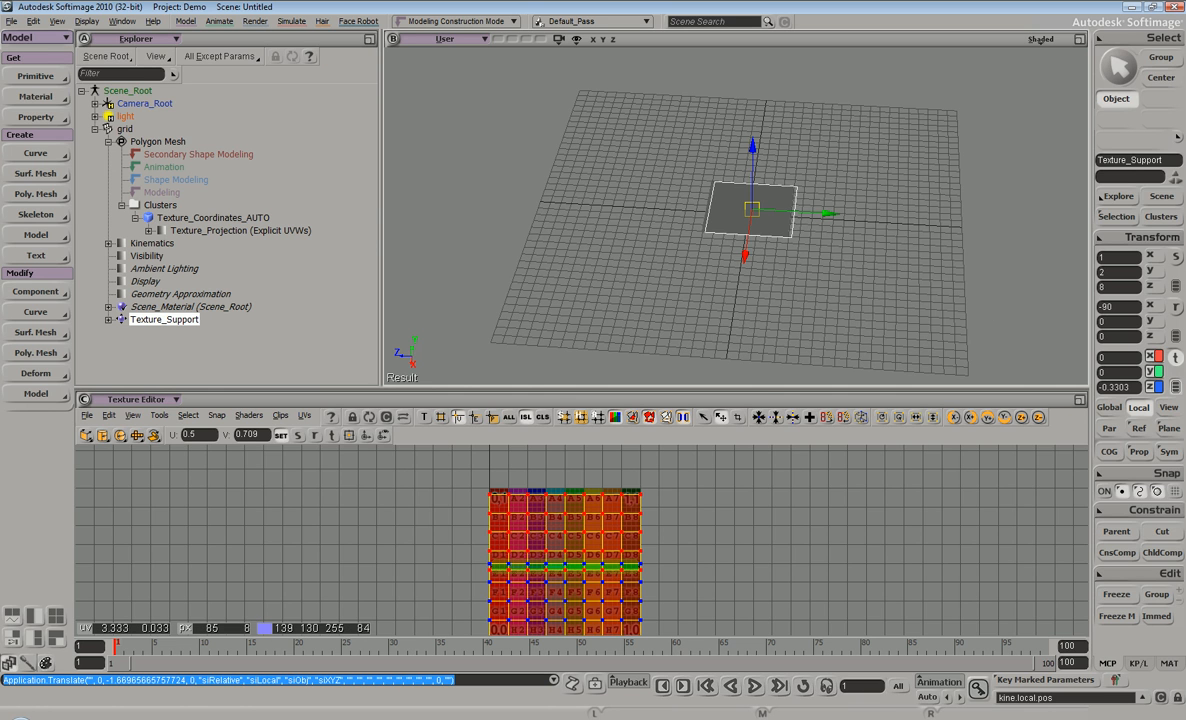